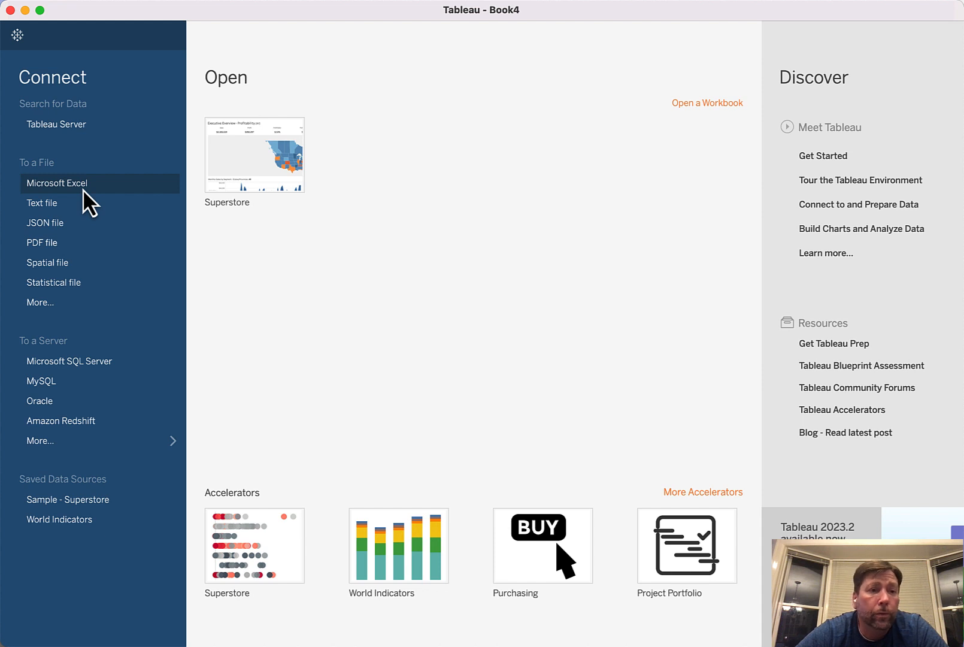
Connect to the Excel workbook Data File Fall2023.xlsx in the Week 1 folder
click(51, 185)
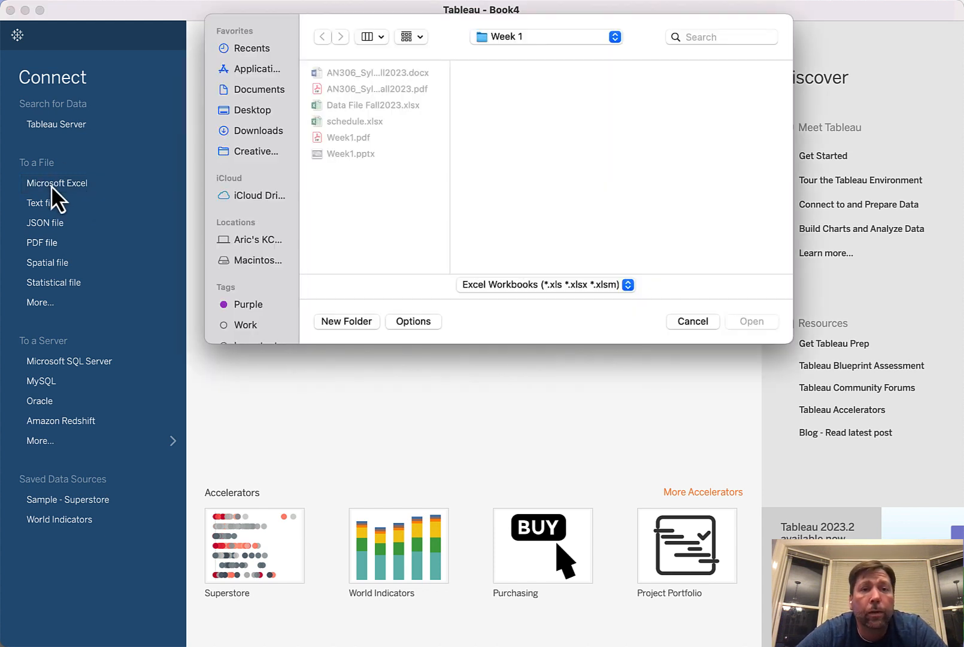
click(364, 107)
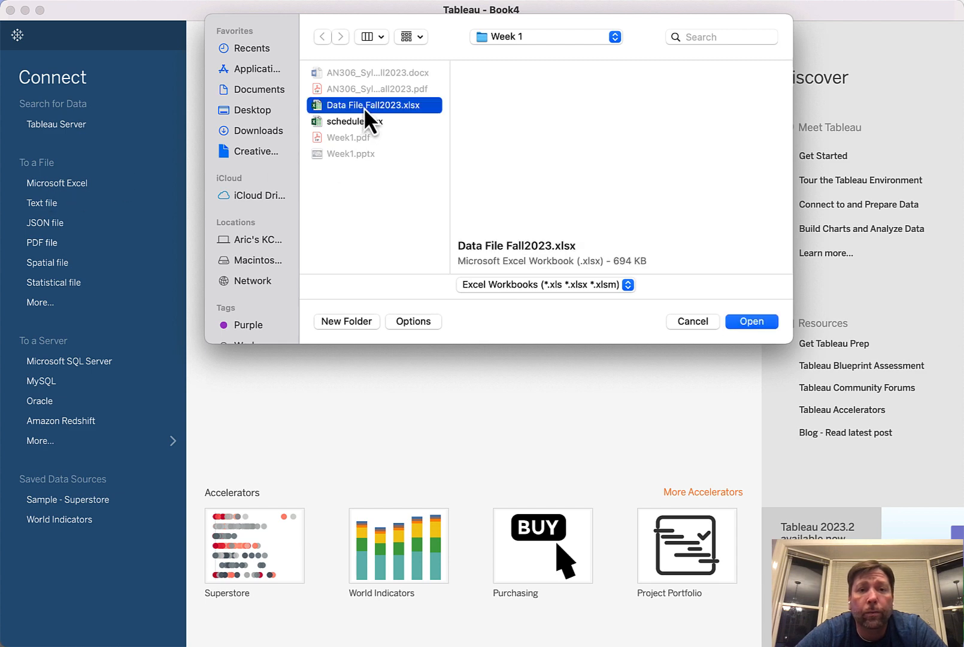
click(752, 321)
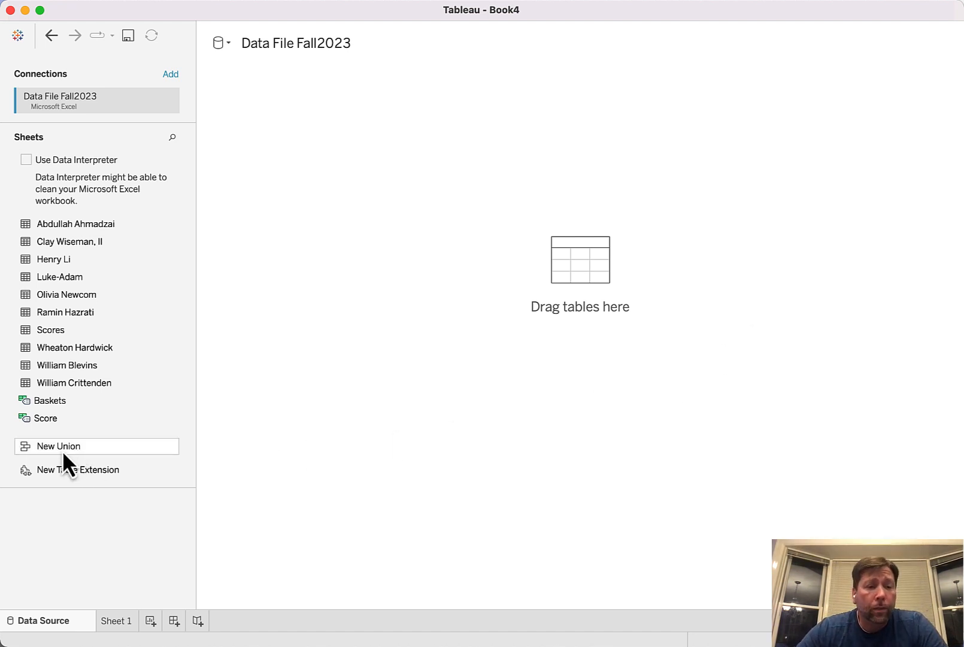
Create a new manual union from the nine individual student sheets, leaving out the Scores sheet
drag(52, 449, 388, 281)
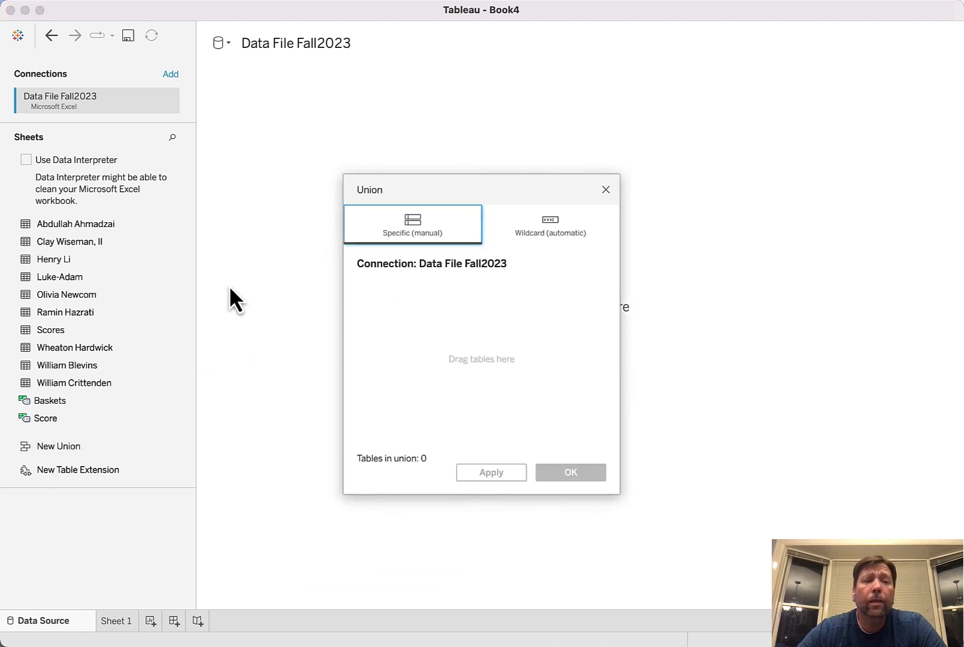
click(61, 224)
shift+click(60, 386)
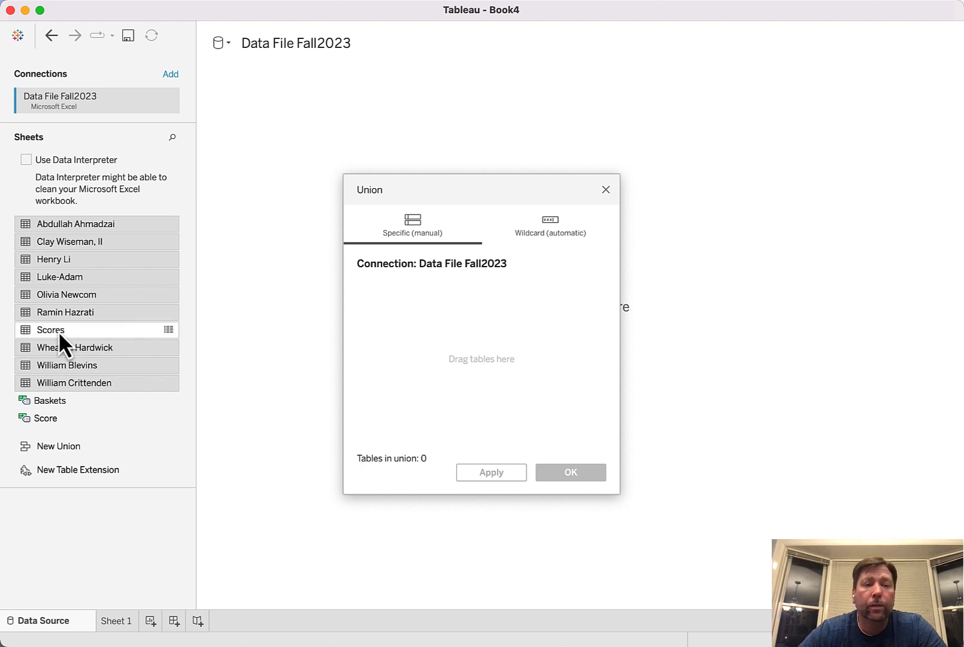
drag(58, 298, 384, 358)
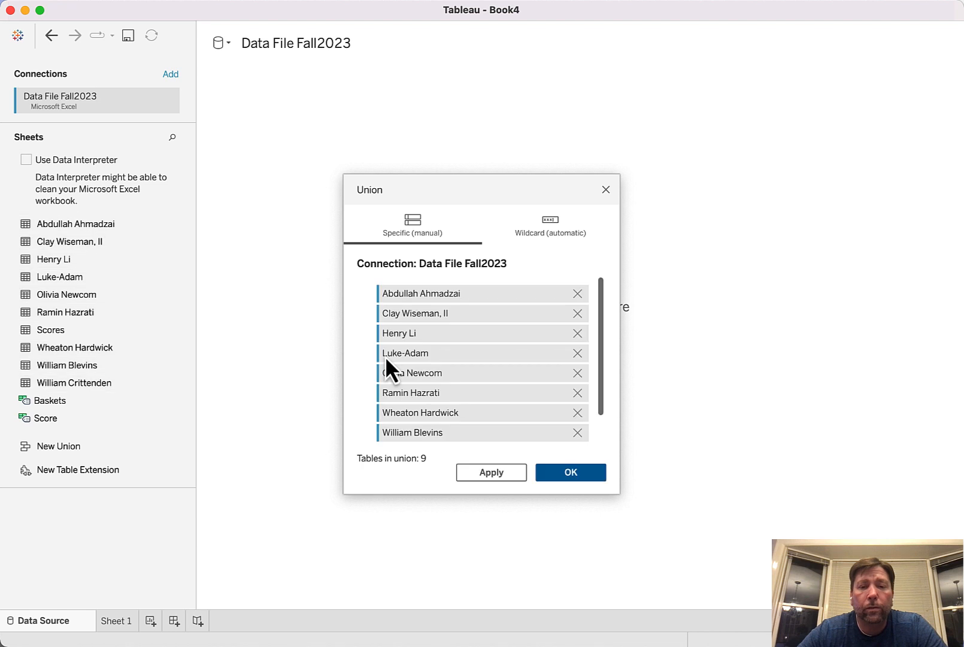
click(571, 478)
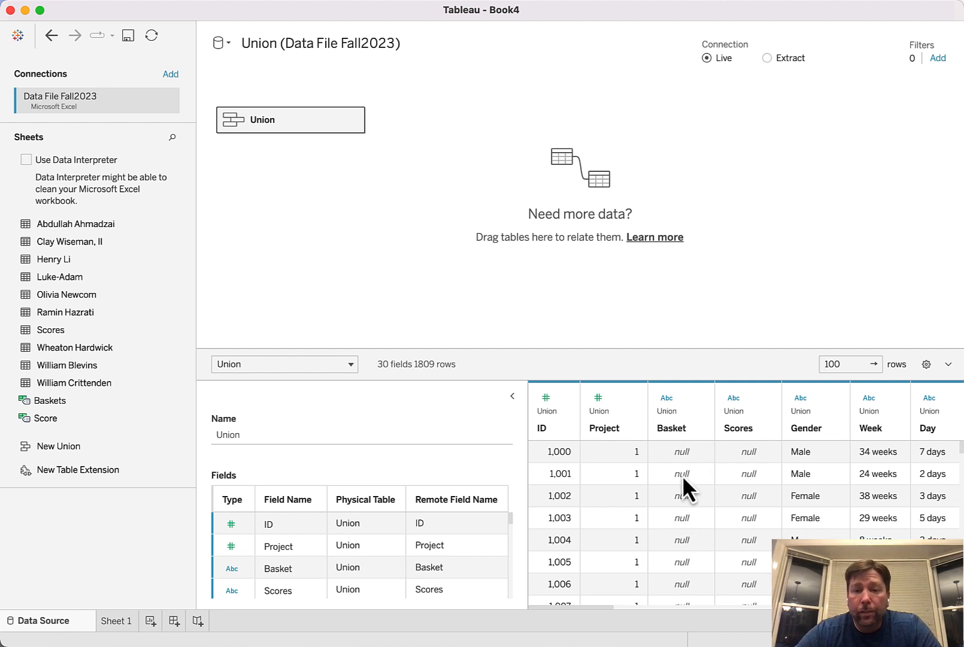
Add the Scores sheet to the data model beside the union, related by Project = Project (Scores)
scroll(683, 490, right, 15)
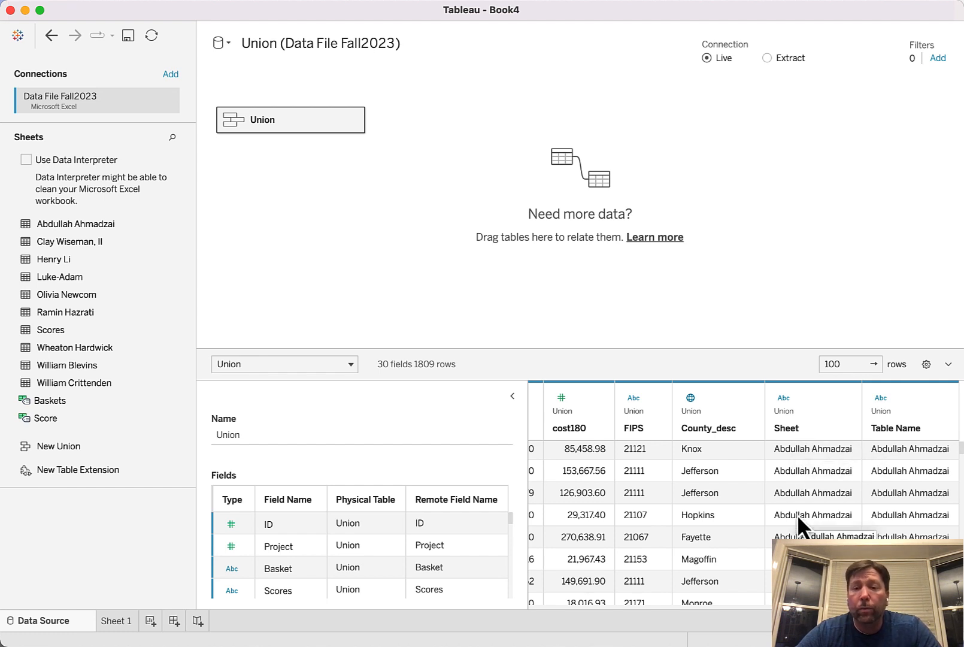
scroll(797, 514, left, 15)
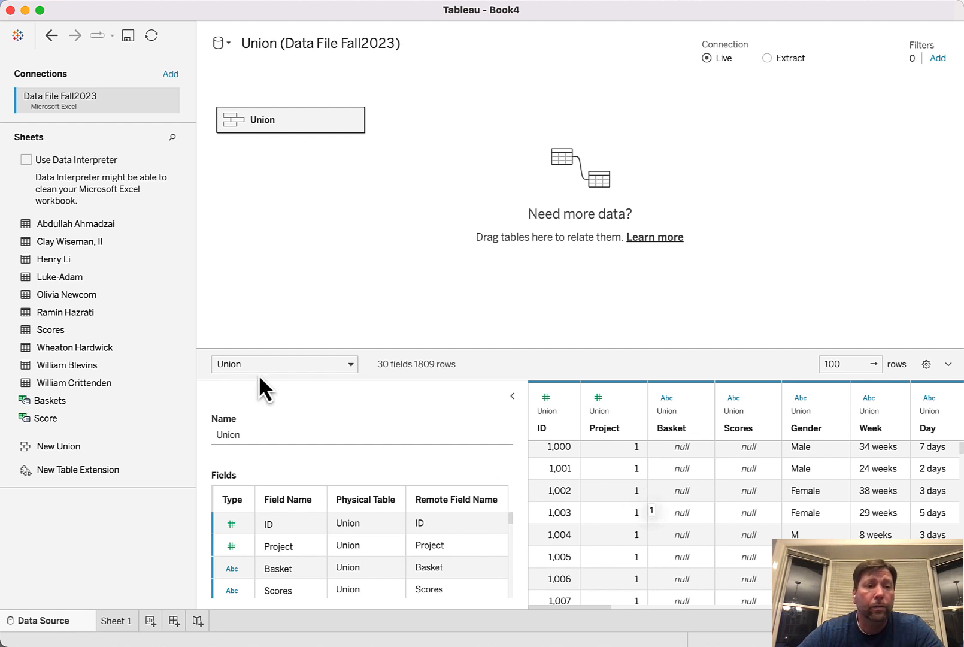
click(48, 334)
drag(47, 334, 414, 123)
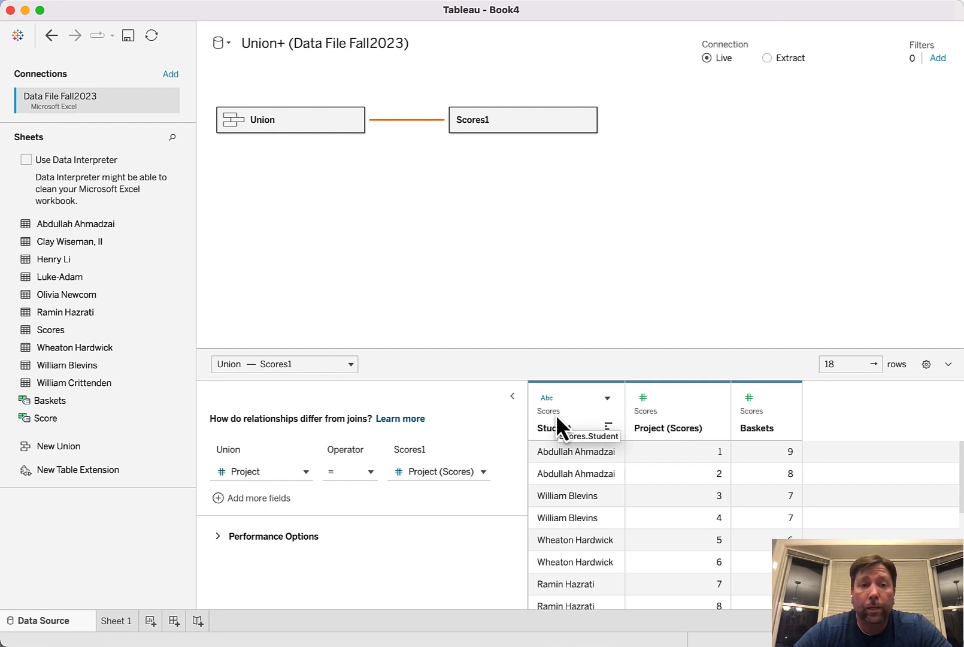
Review the columns of the Union table and the Lab 01 data-cleaning instructions on the course page in the browser
click(325, 126)
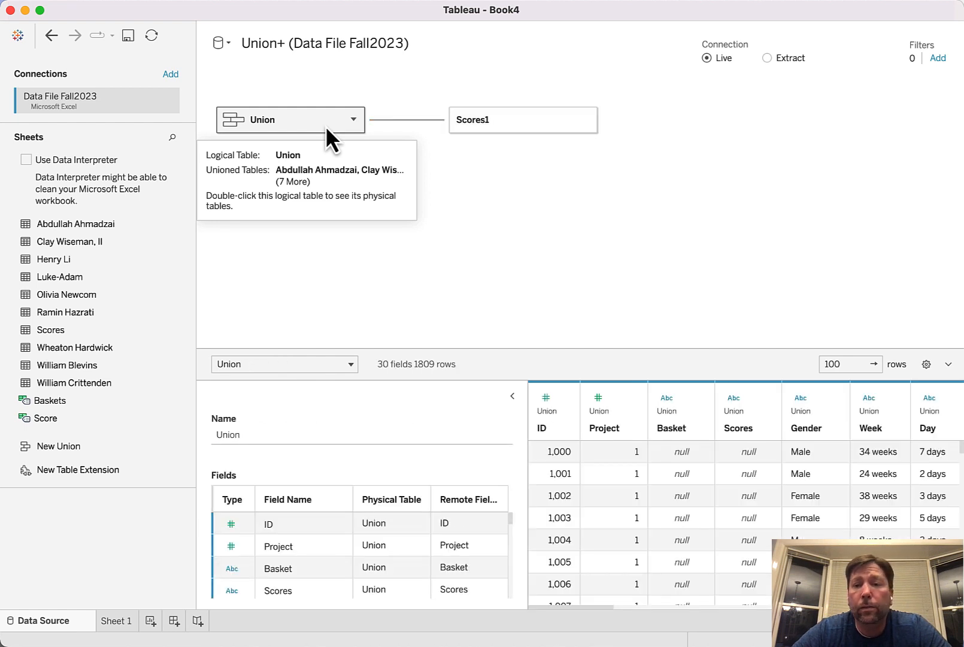
scroll(733, 464, right, 10)
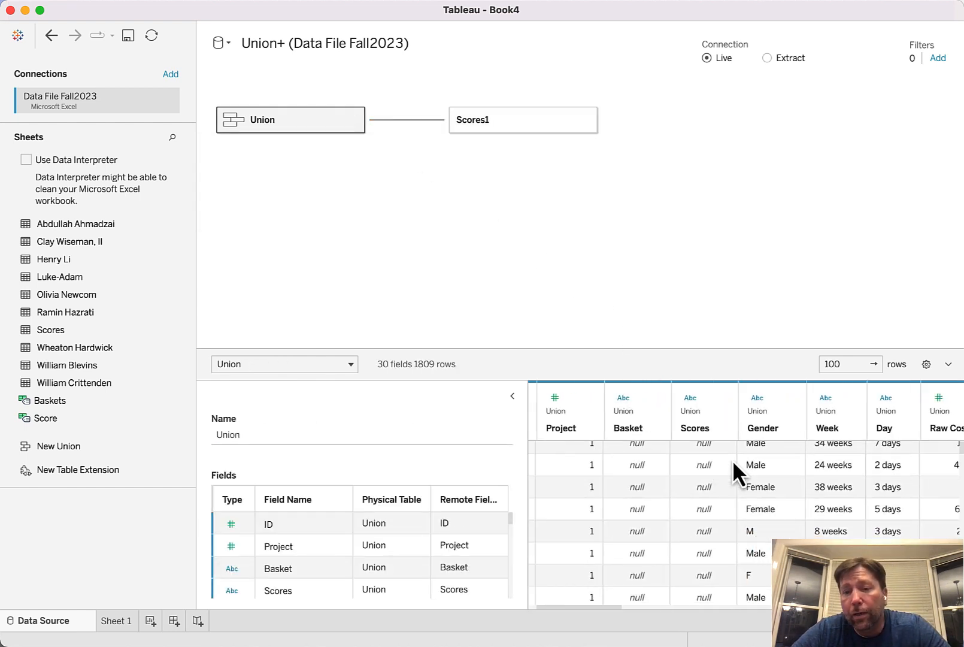
scroll(733, 473, right, 15)
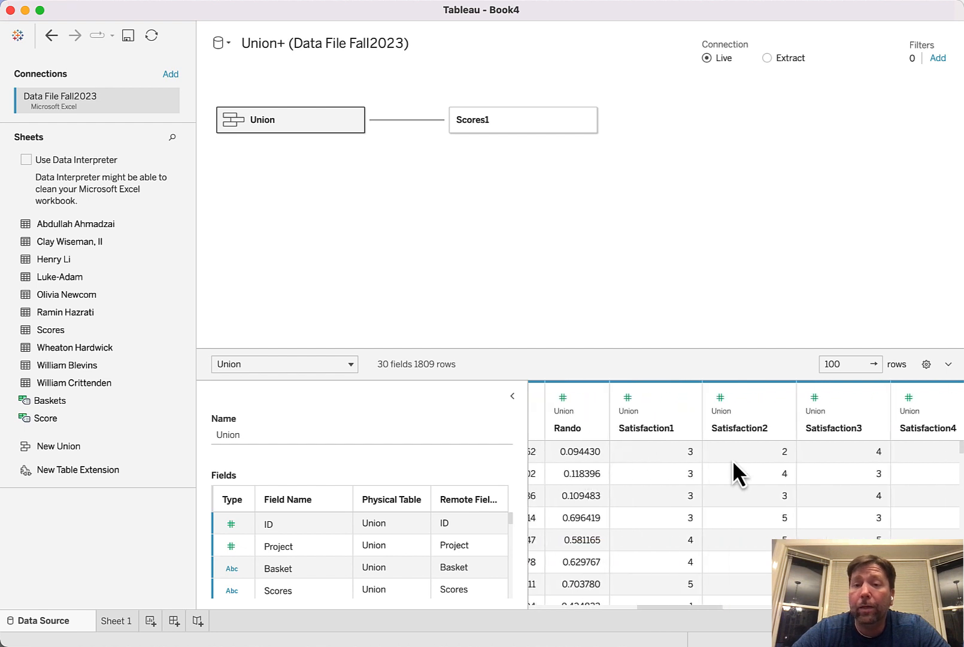
scroll(738, 473, right, 10)
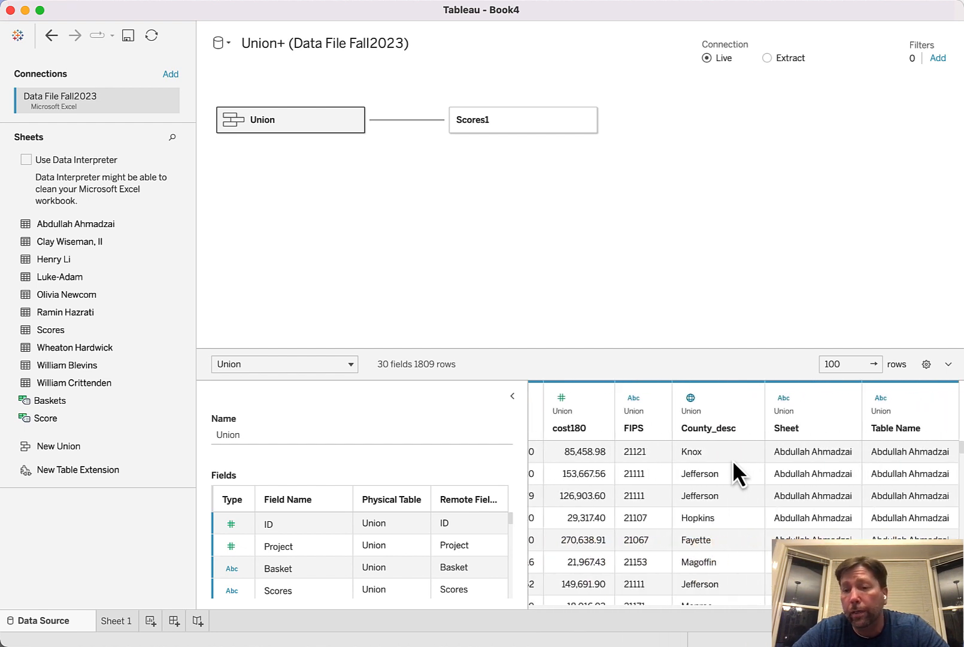
scroll(734, 464, left, 20)
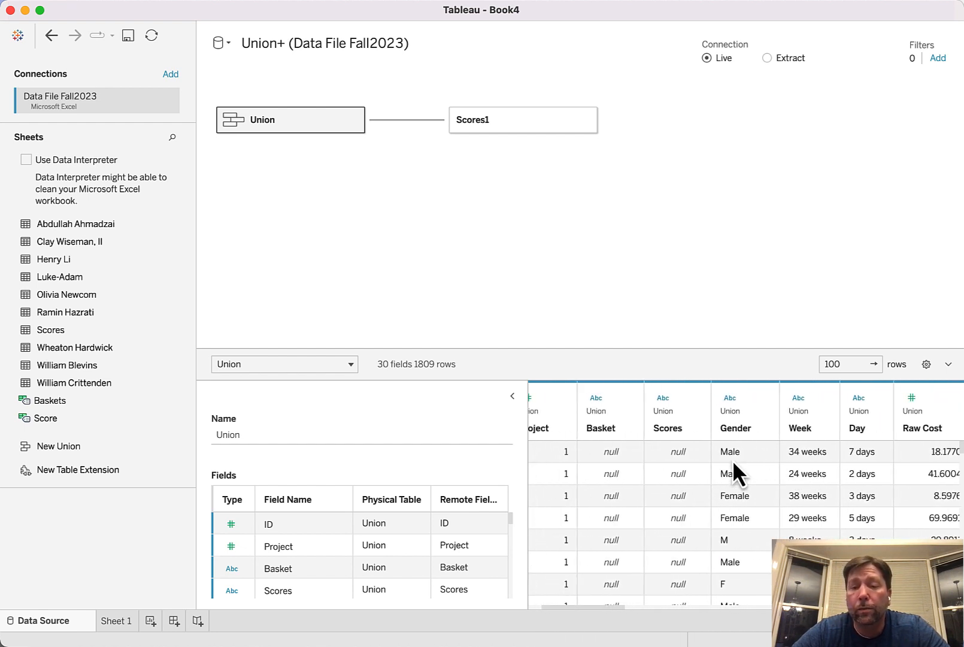
scroll(735, 464, right, 5)
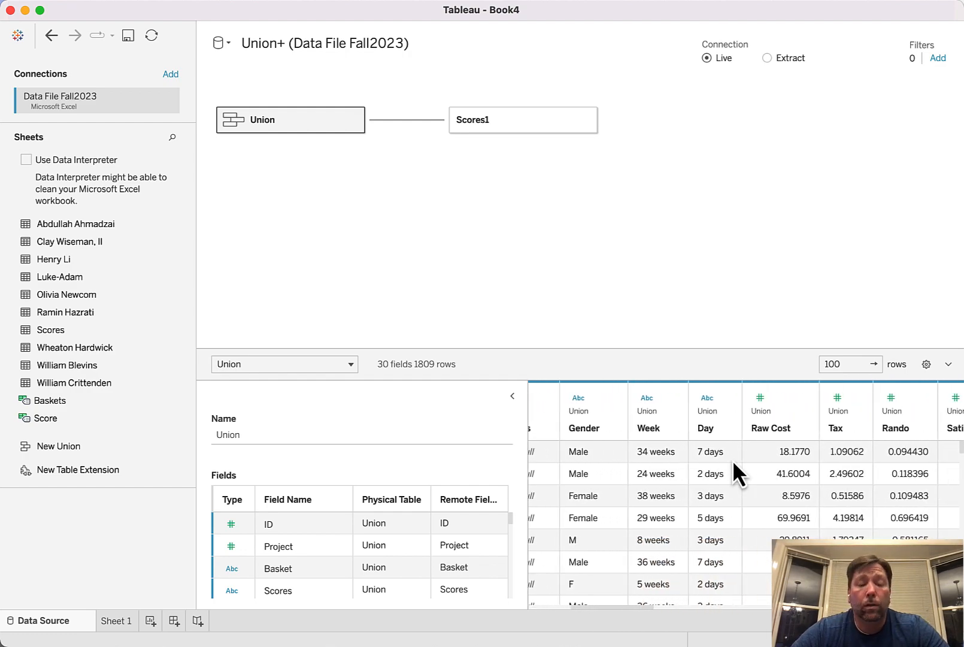
key(super+Tab)
key(super+Tab)
key(super+Tab)
key(super+Tab)
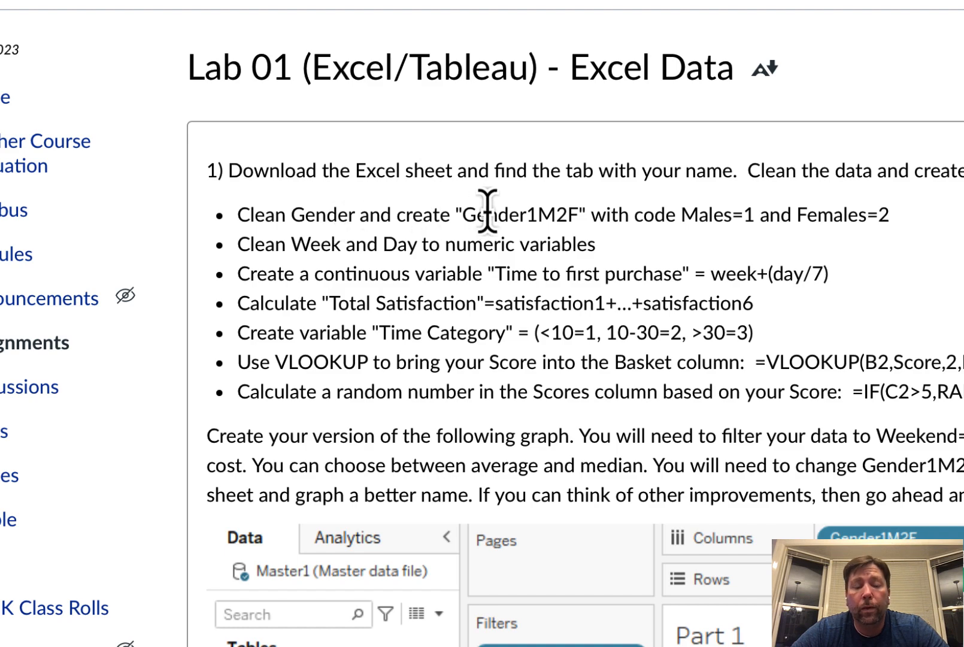
key(super+Tab)
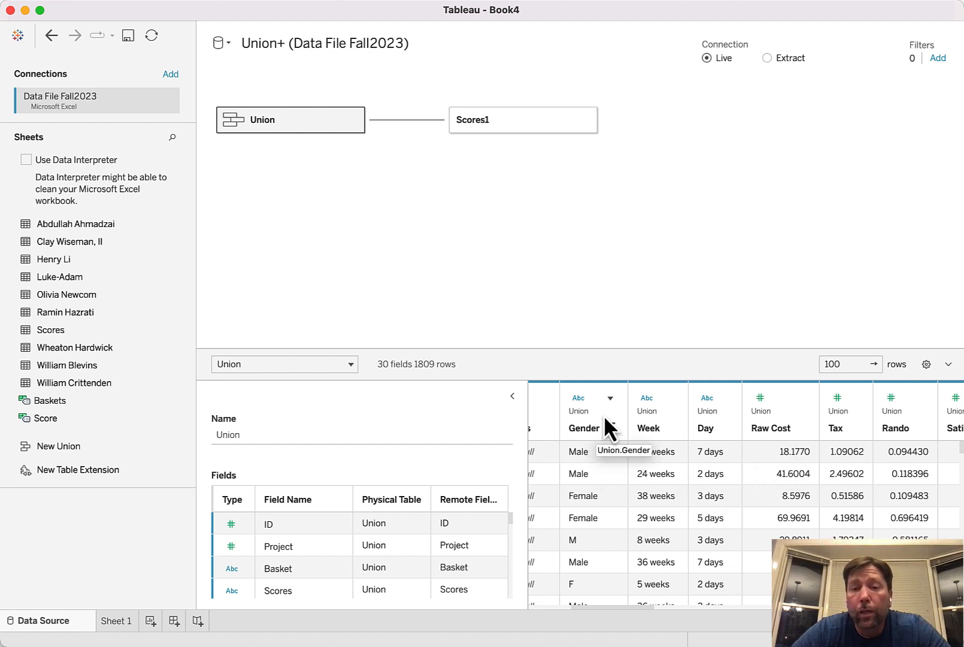
Start a group on the union's Gender field and combine F and Female into a group named Female
click(613, 398)
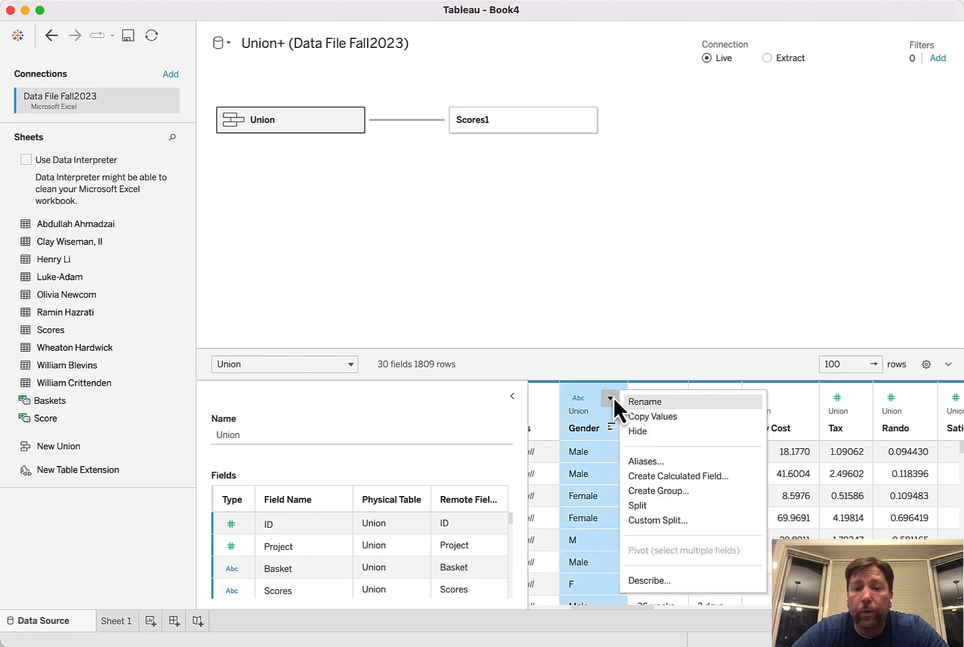
click(649, 496)
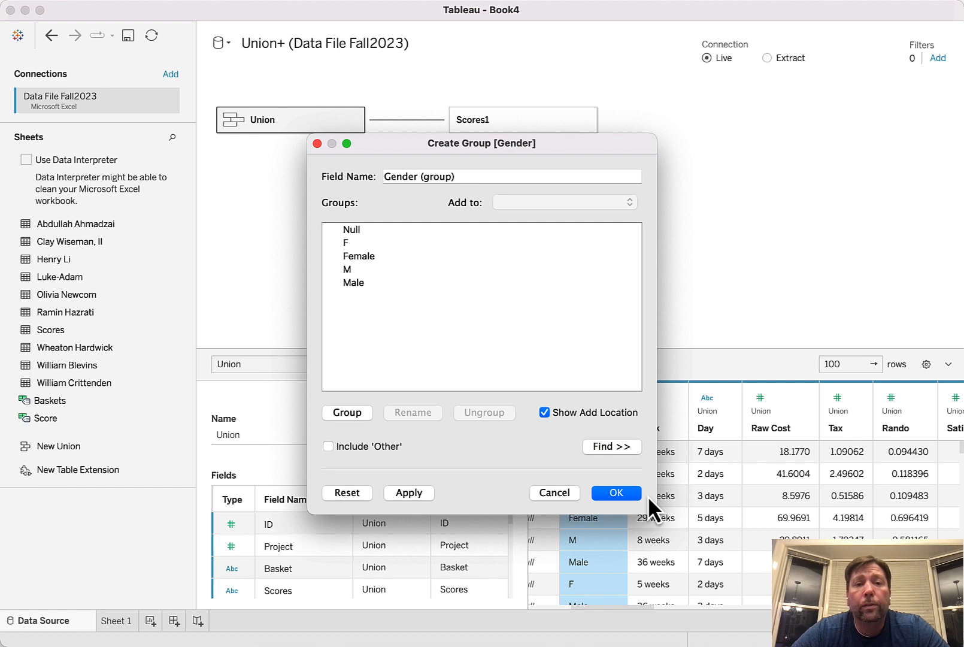
click(349, 247)
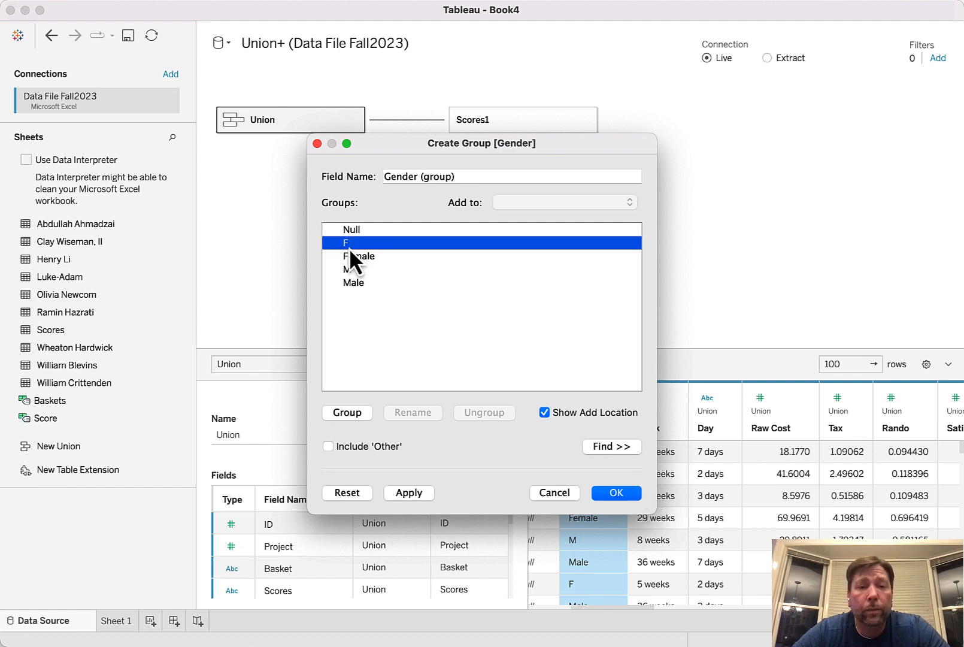
shift+click(351, 256)
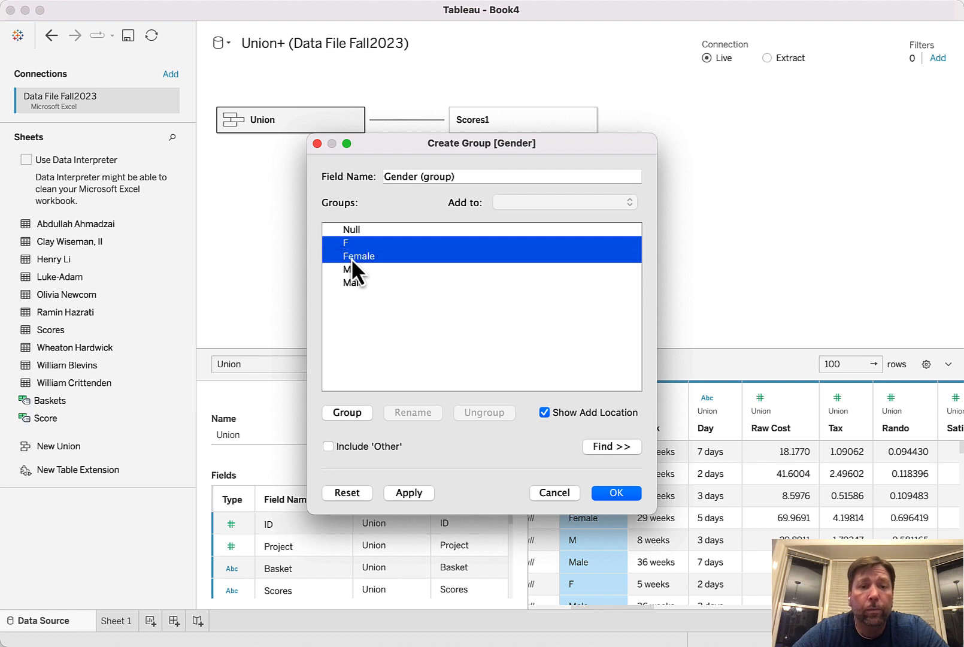
click(347, 412)
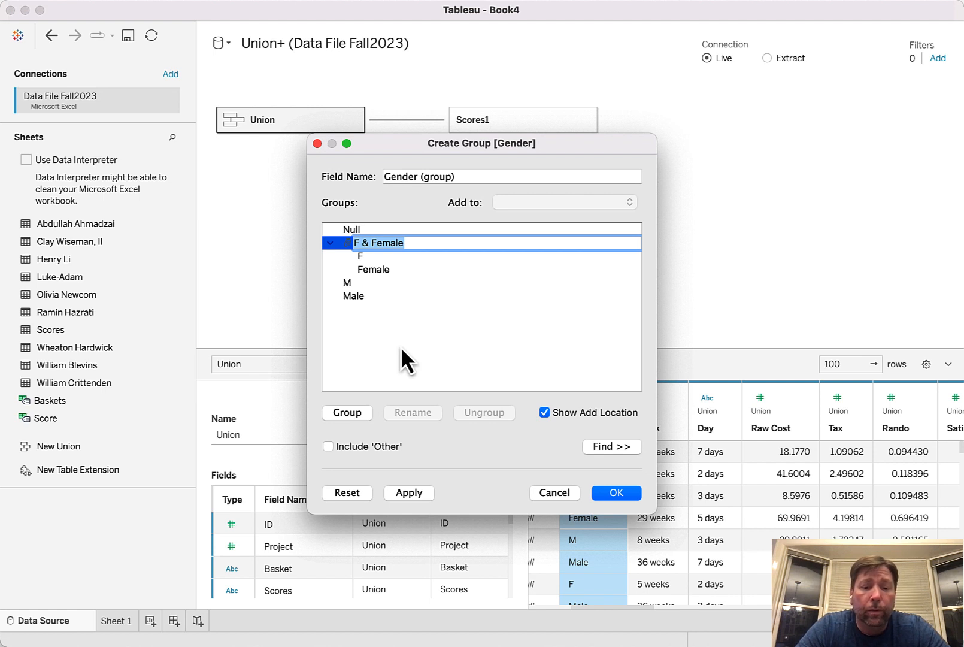
text(Female)
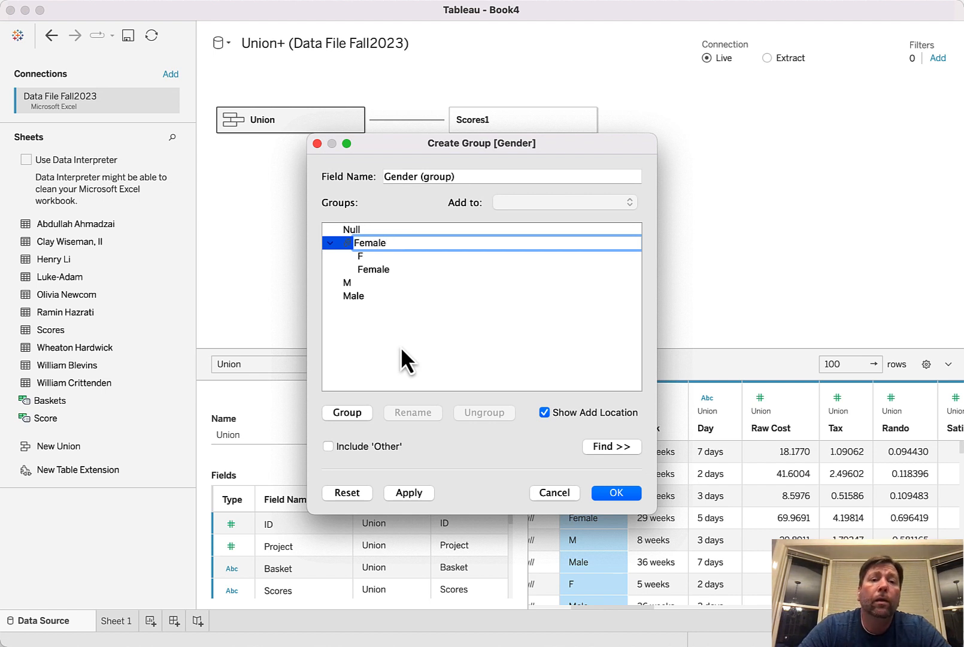
key(Return)
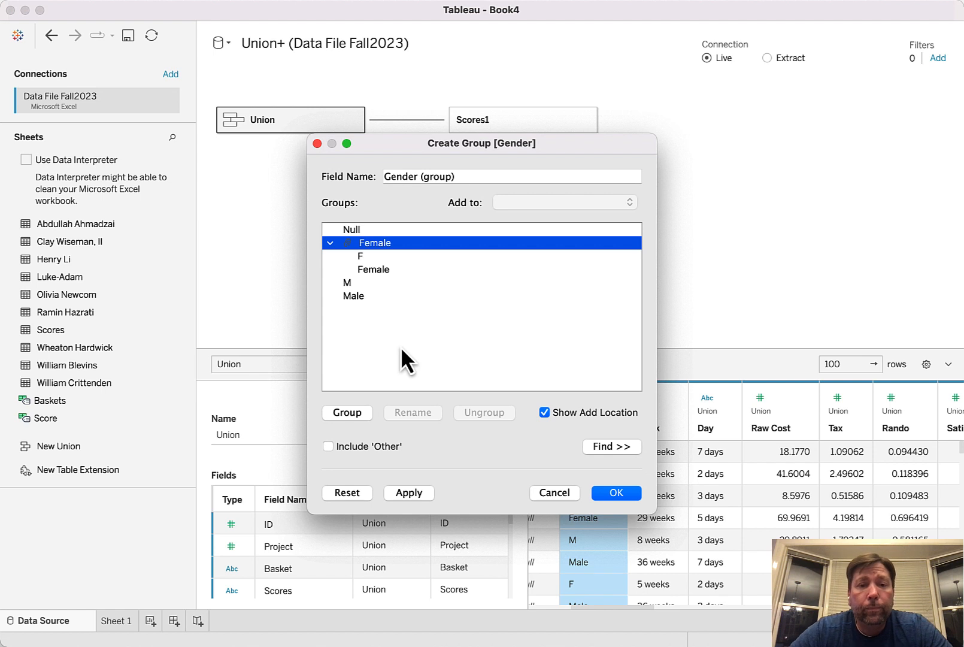
Combine M and Male into a group named Male and save the Gender (group) field
click(346, 288)
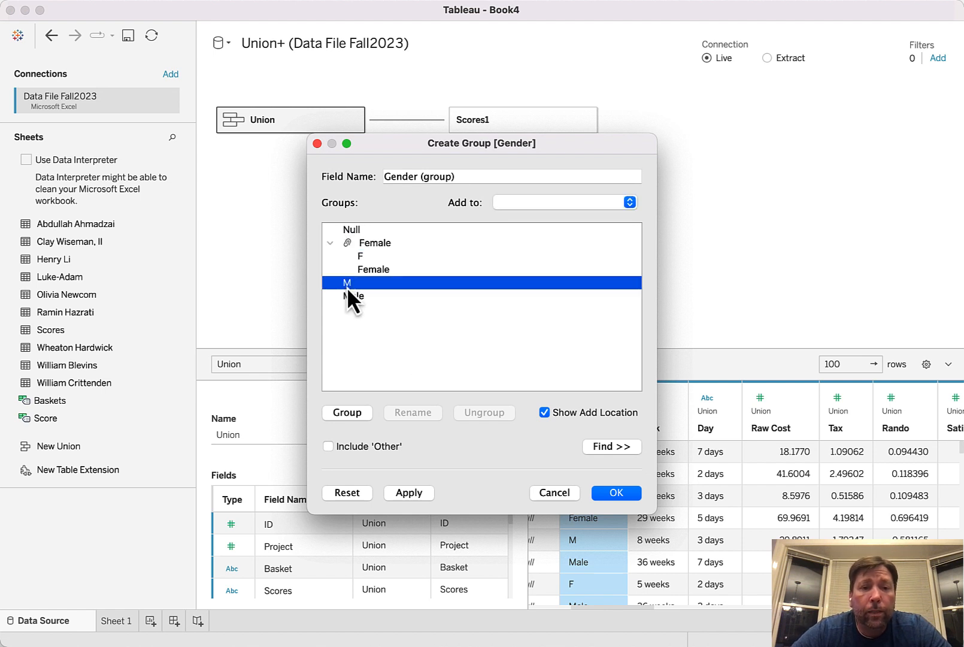
shift+click(351, 300)
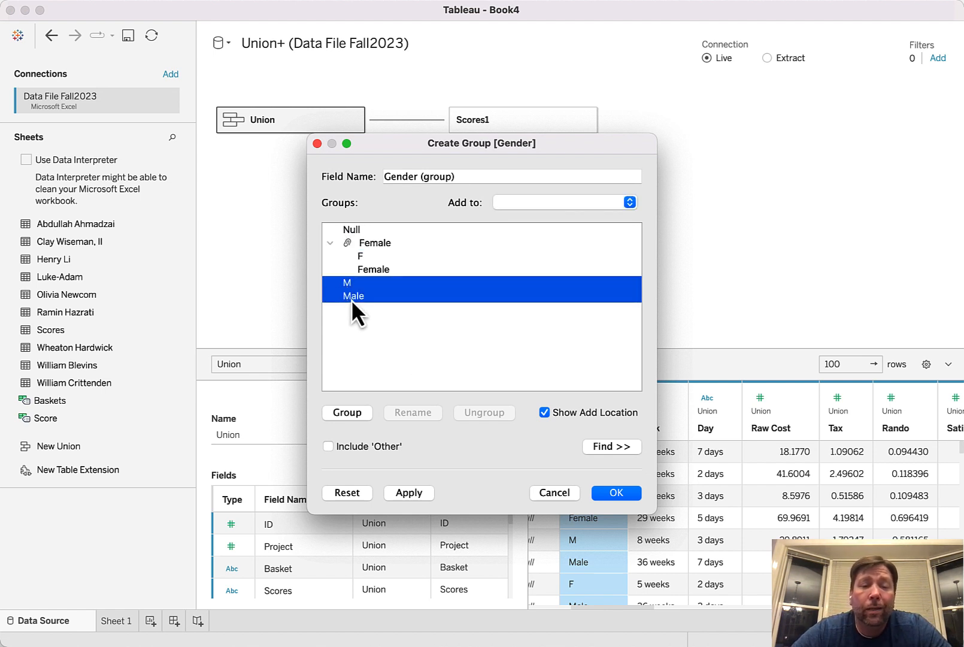
right_click(351, 300)
click(386, 327)
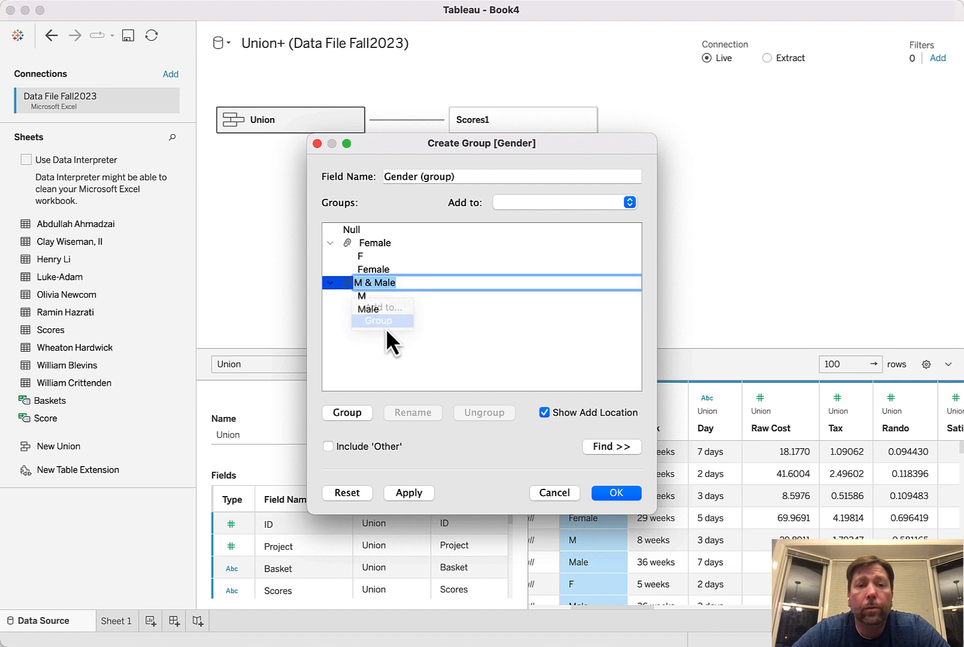
text(Male)
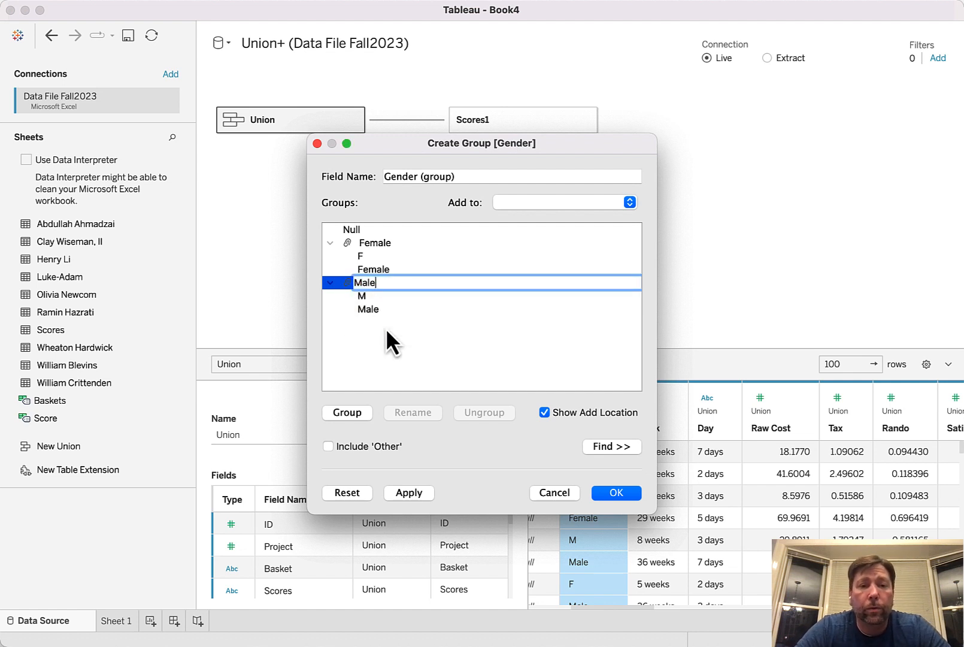
key(Return)
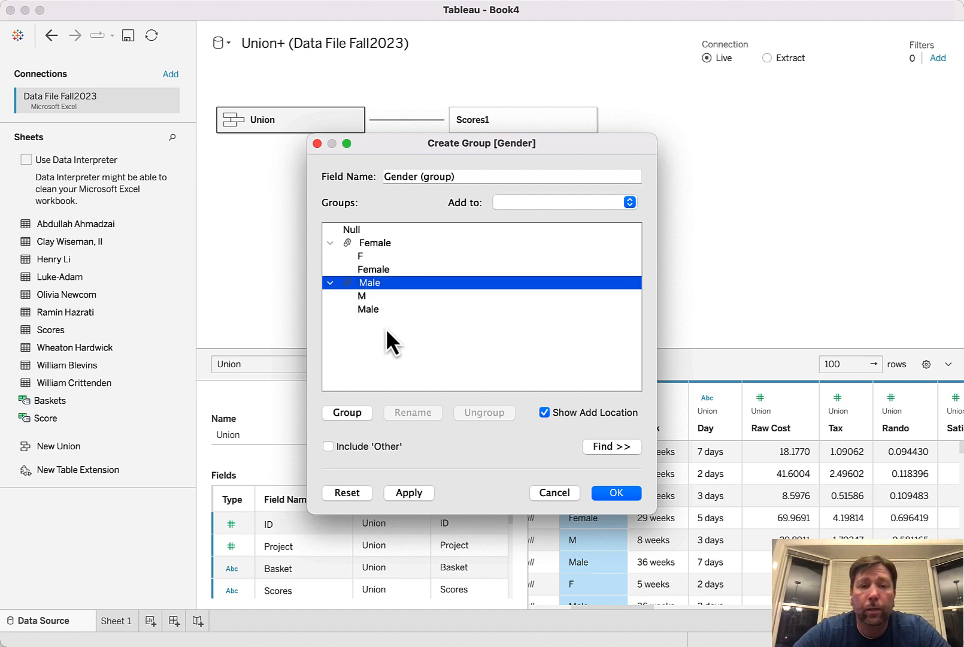
click(623, 497)
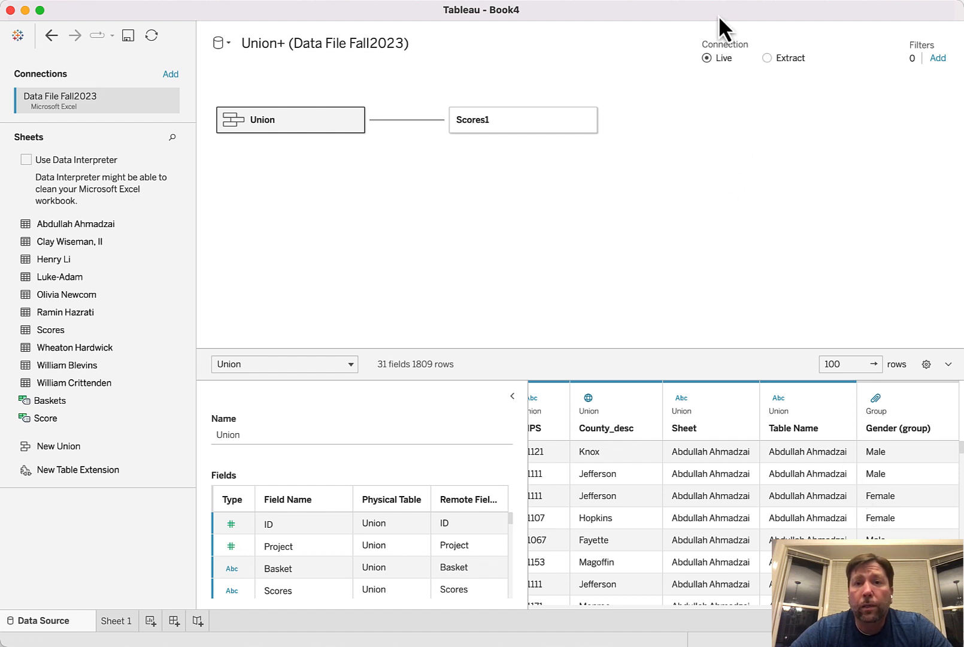
Check the Lab 01 cleaning requirements in the browser and split the union's Week field in Tableau
key(super+Tab)
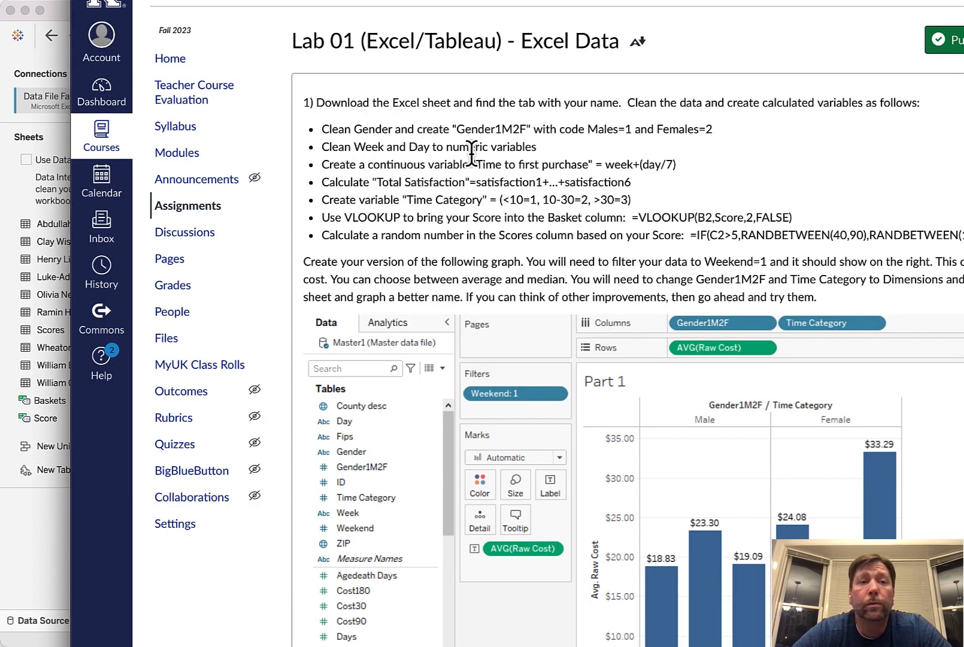
key(super+Tab)
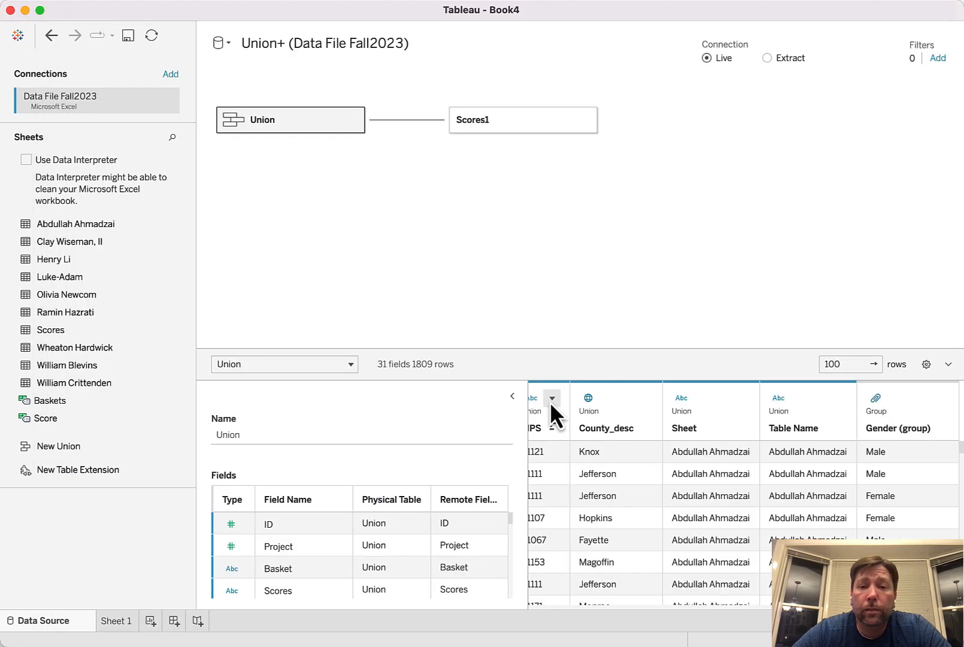
scroll(662, 473, left, 20)
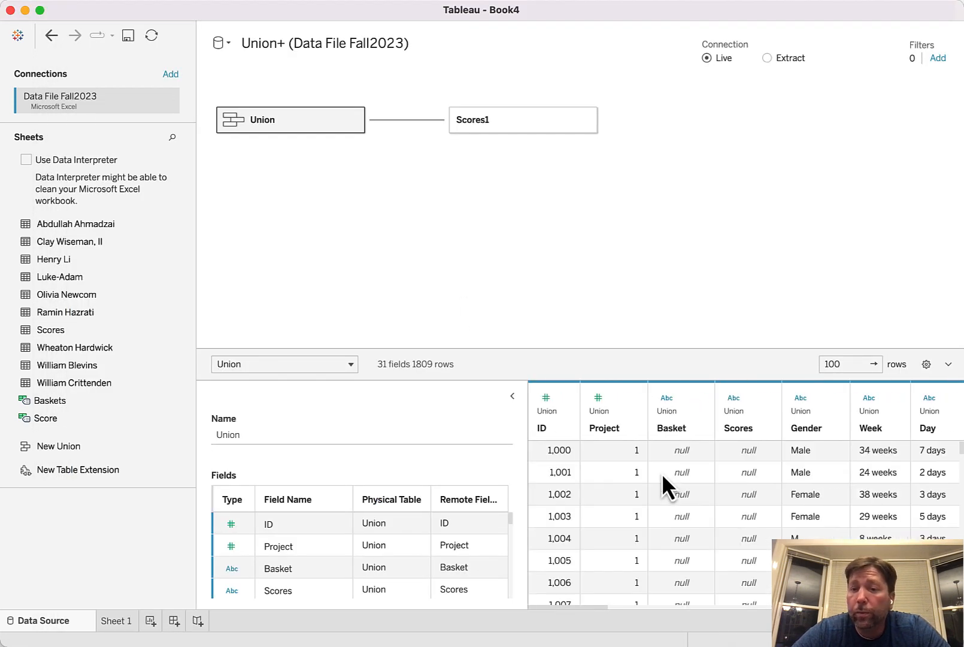
scroll(662, 473, right, 1)
scroll(662, 473, right, 6)
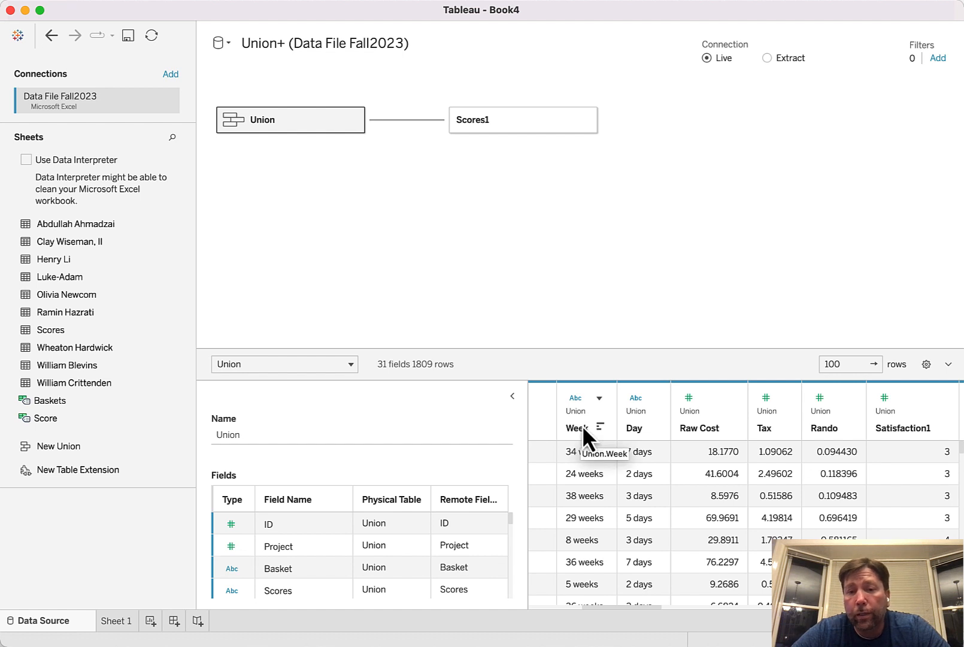
click(599, 399)
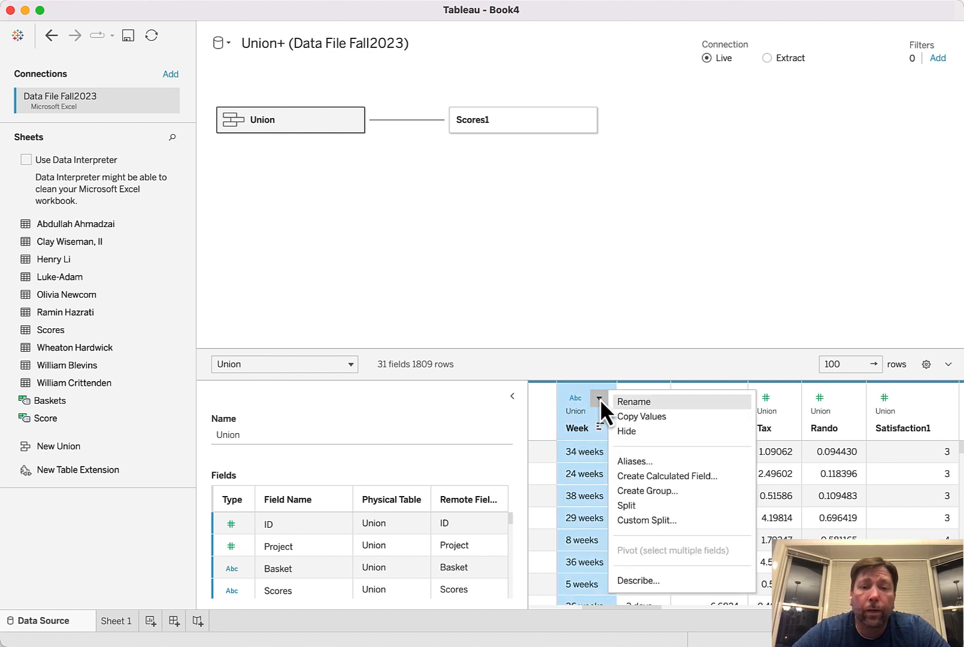
click(642, 507)
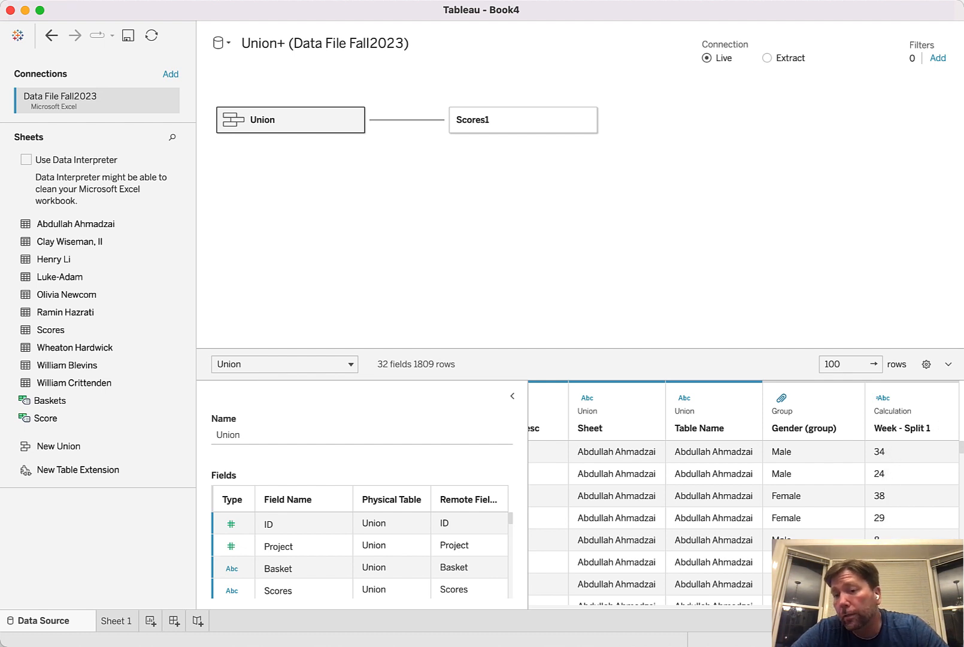
Split the union's Day field to separate the number from the text
scroll(742, 521, left, 15)
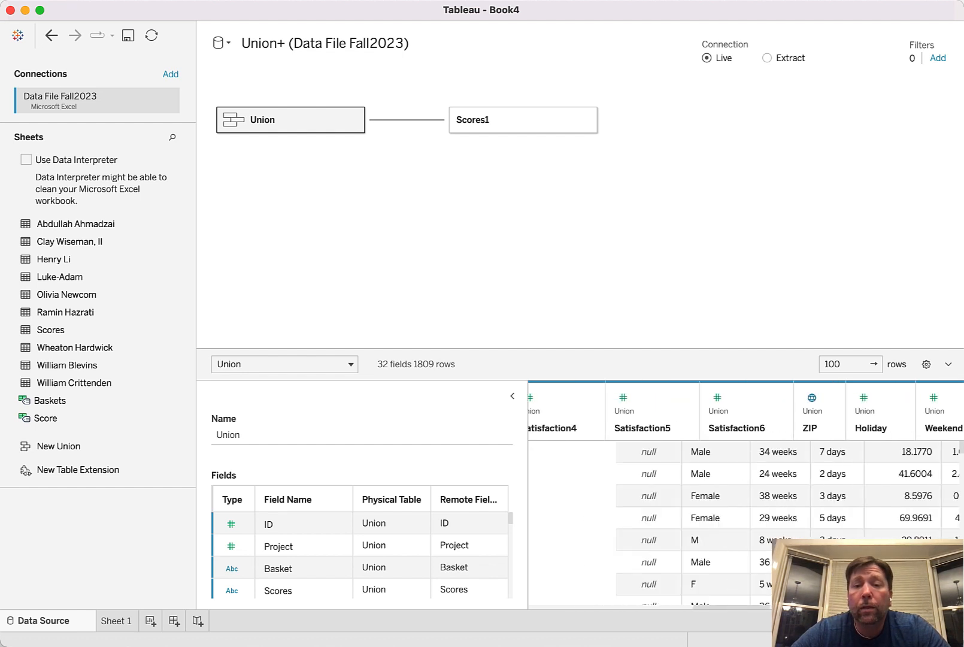
scroll(742, 521, right, 5)
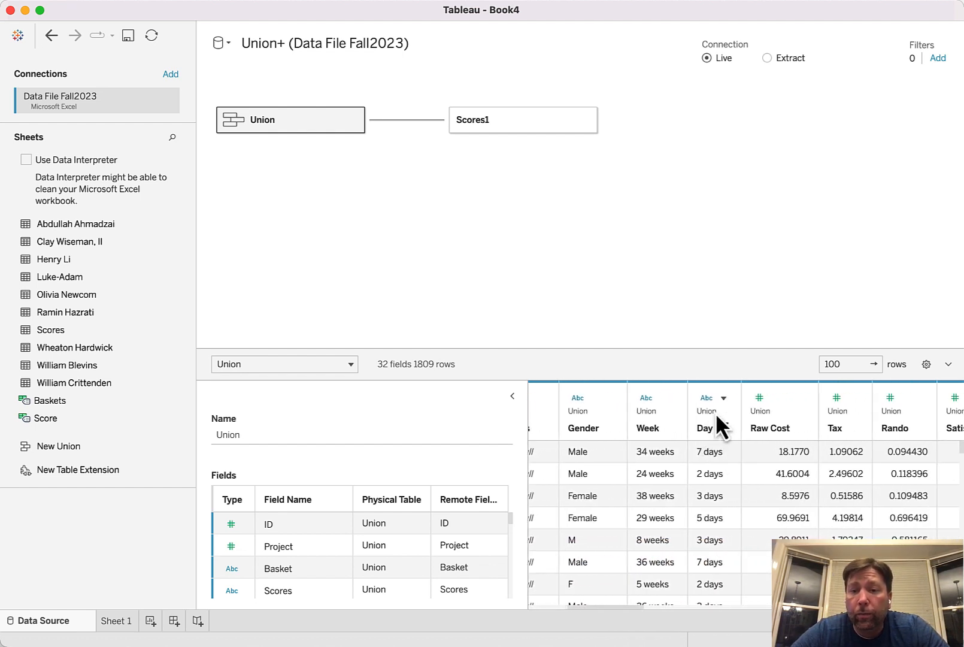
right_click(702, 431)
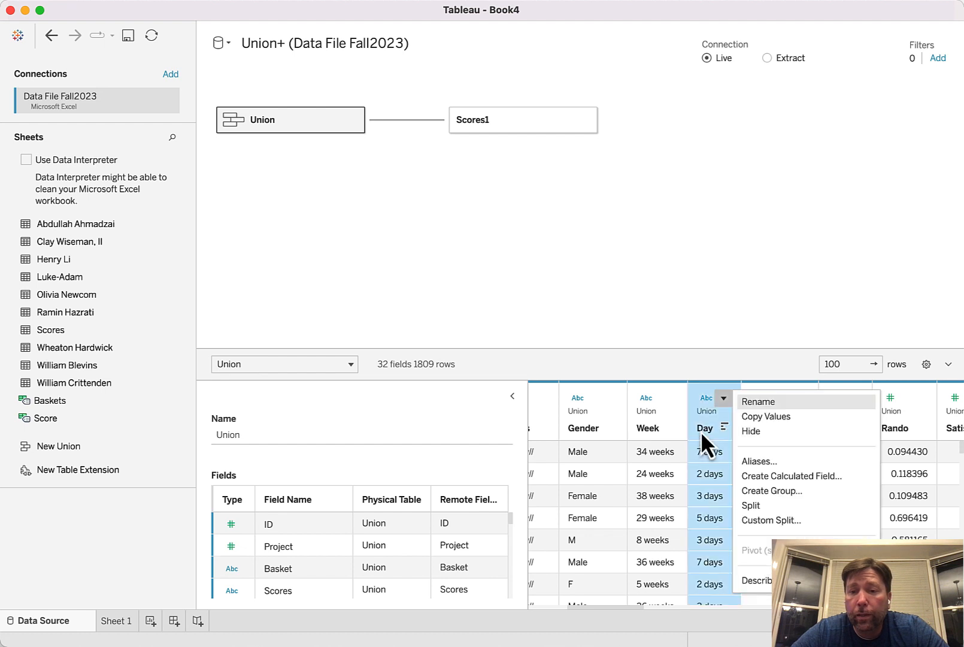
click(760, 509)
scroll(759, 510, right, 10)
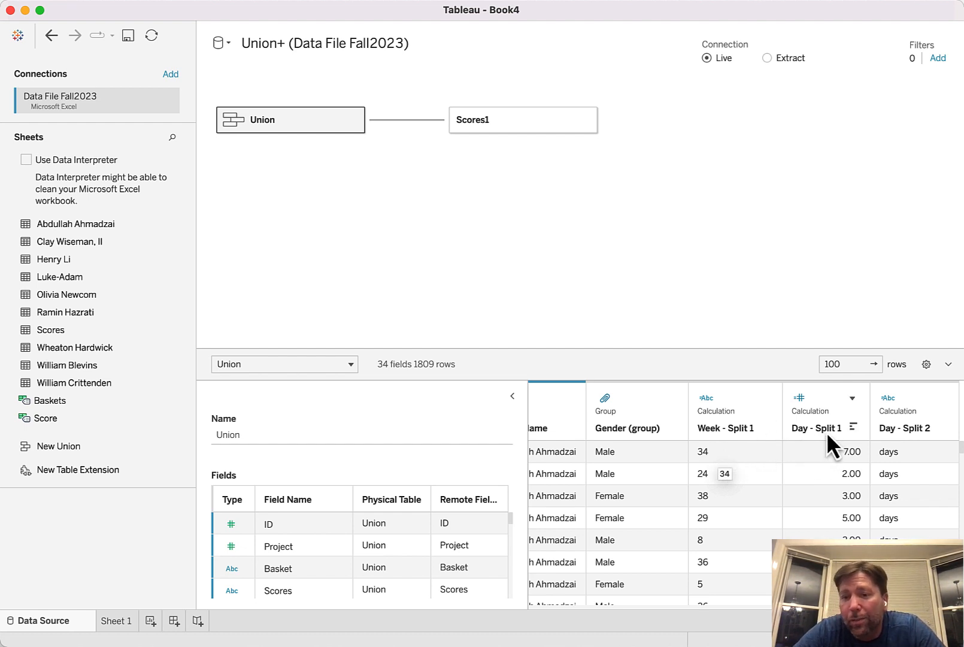
Rename the calculated field Day - Split 1 as Days, keeping its FLOAT split formula
click(852, 399)
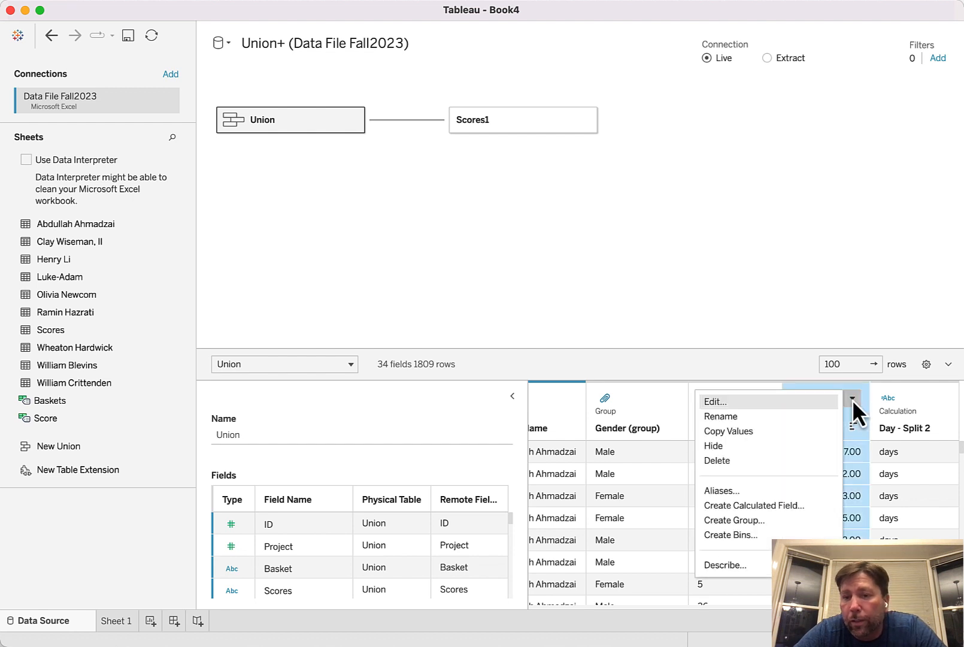
click(762, 402)
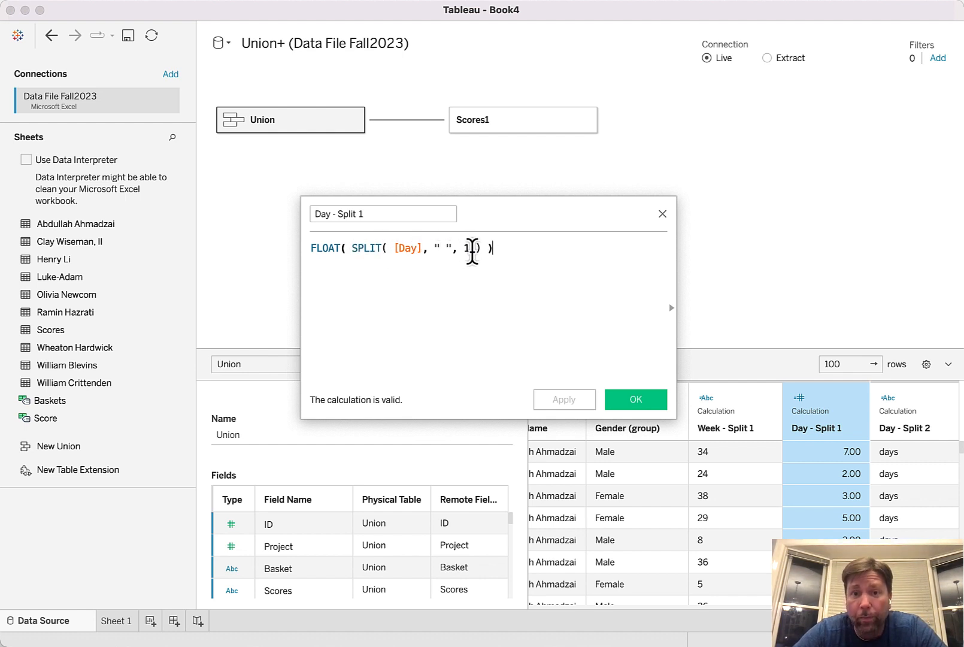
click(390, 215)
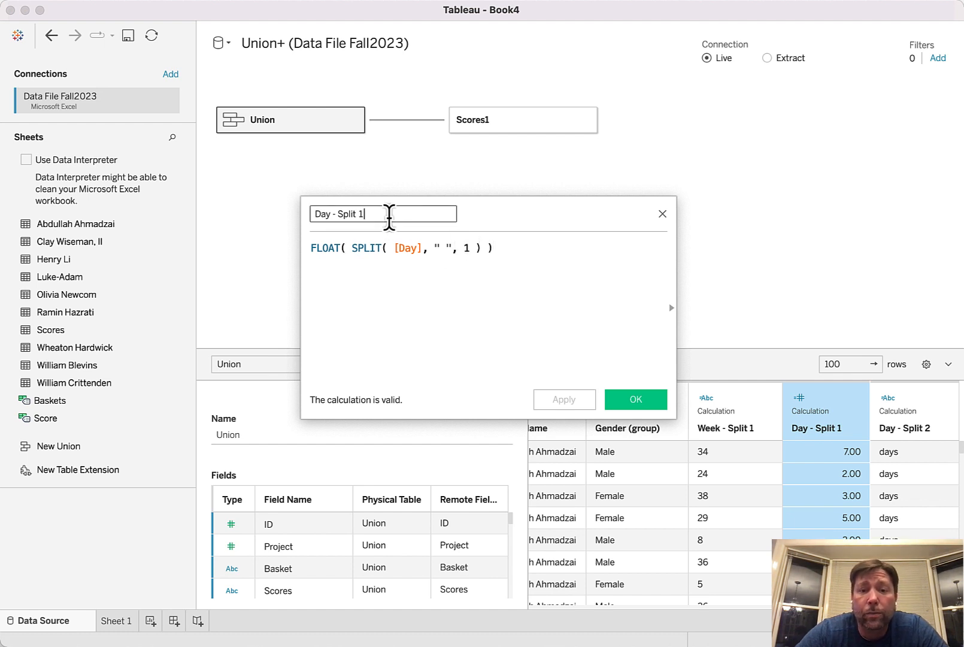
key(BackSpace)
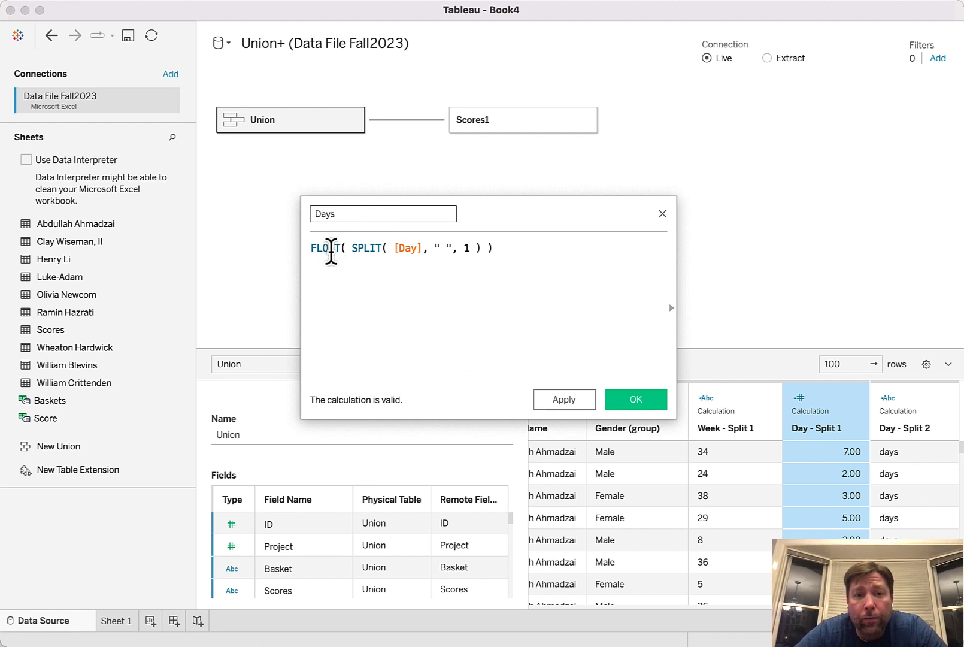
click(635, 400)
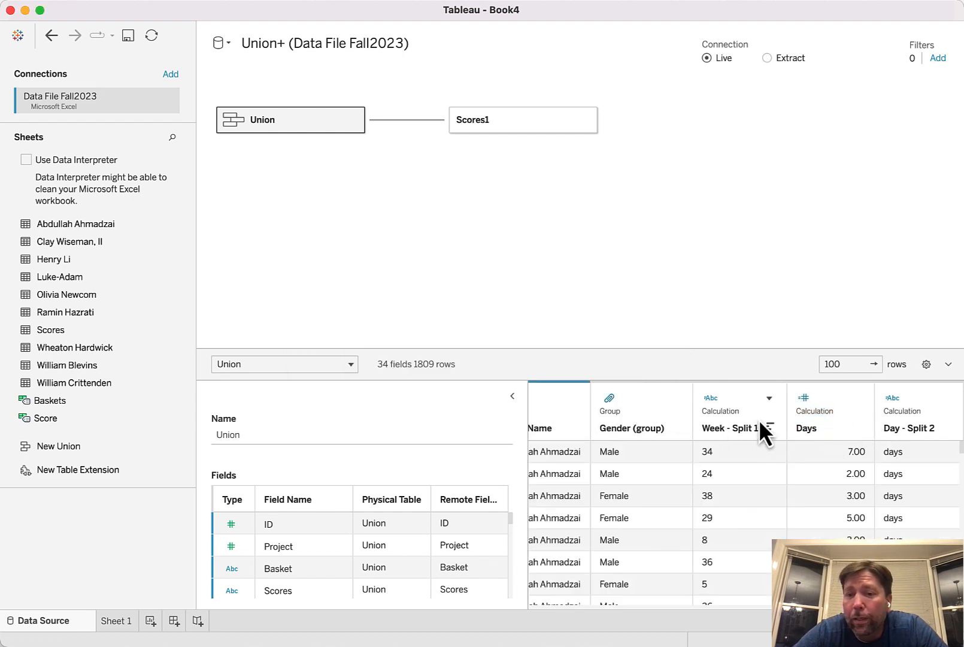
Edit the Week - Split 1 calculation to convert it to a number: FLOAT(TRIM( SPLIT( [Week], "weeks", 1 ) ))
click(770, 398)
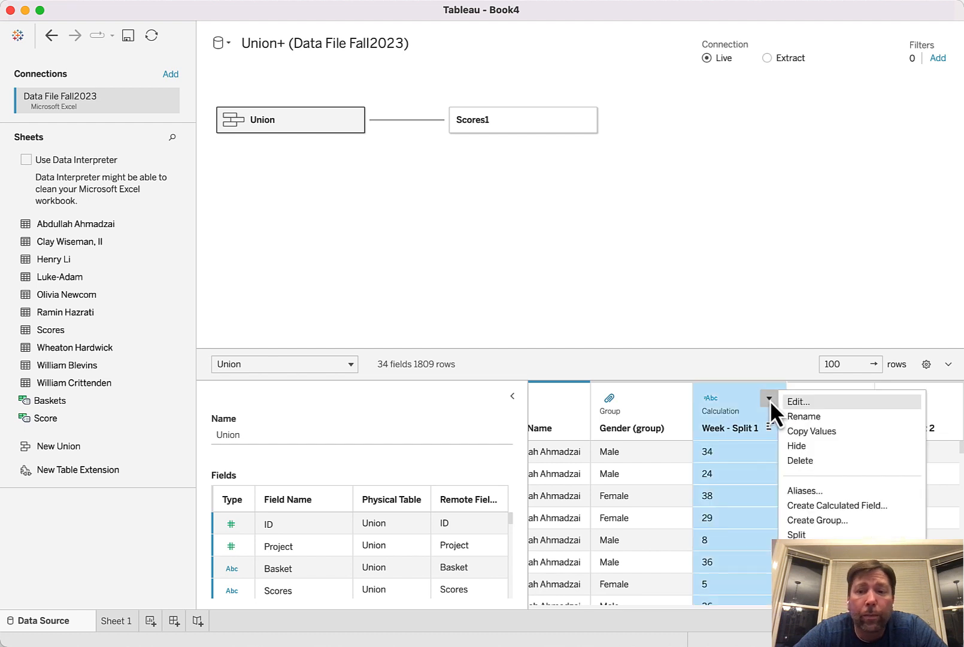
click(795, 401)
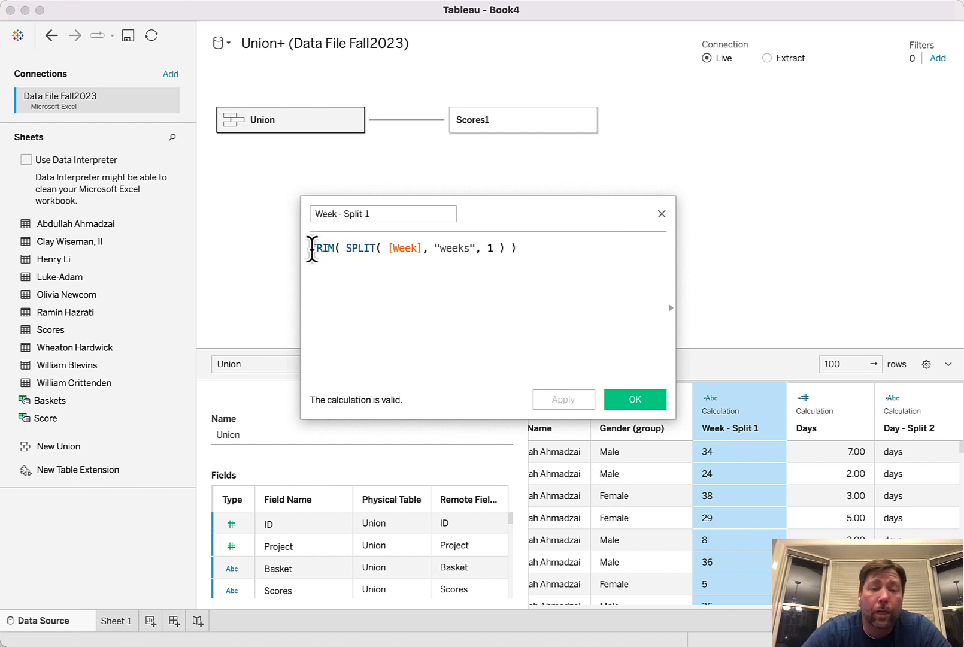
click(312, 248)
text(FLO)
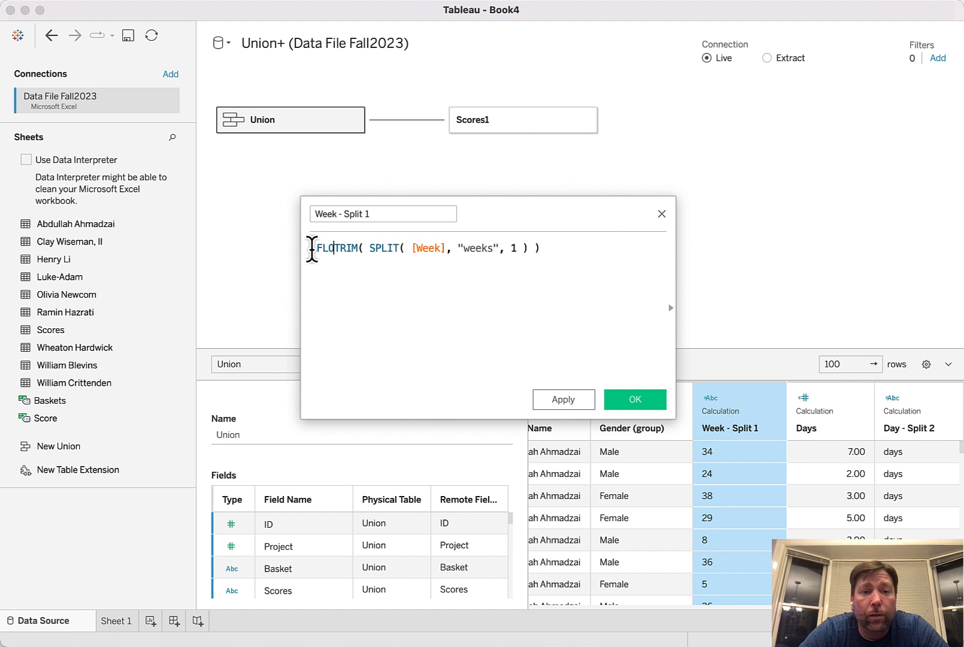
text(AT)
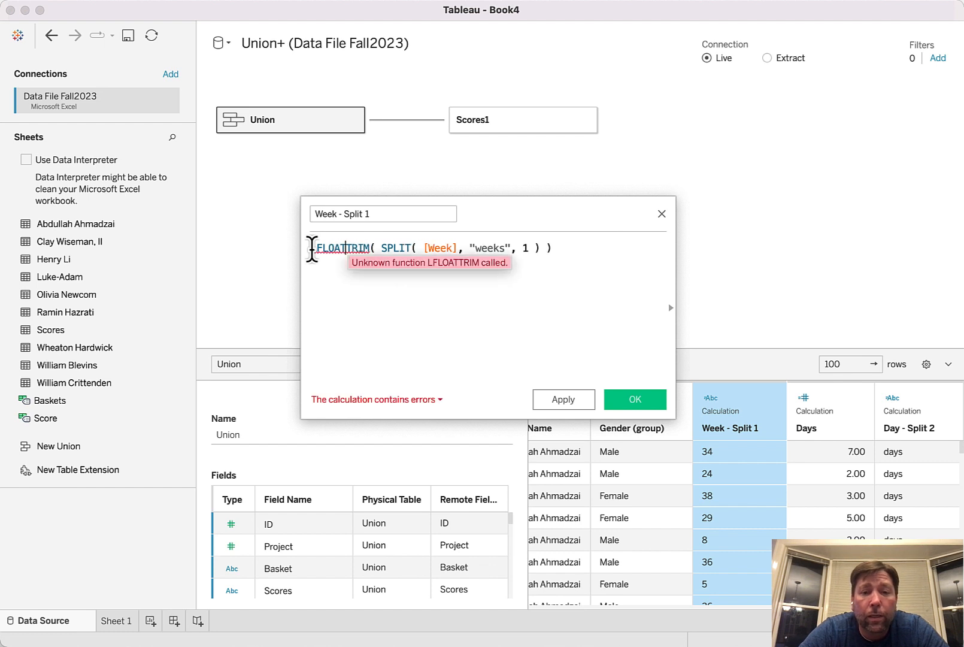
text(()
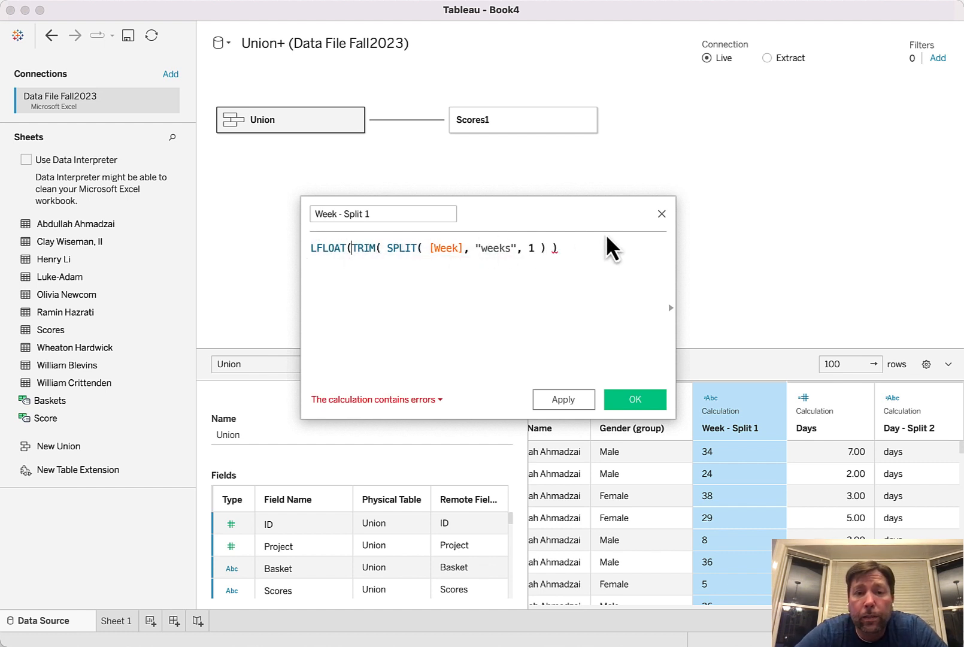
click(580, 252)
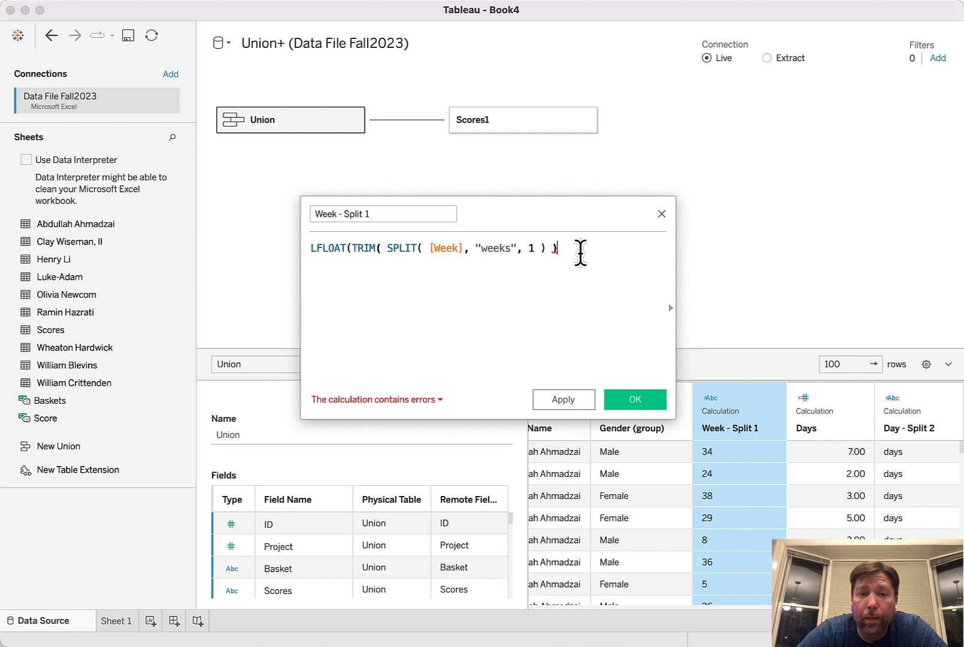
text())
click(312, 248)
key(BackSpace)
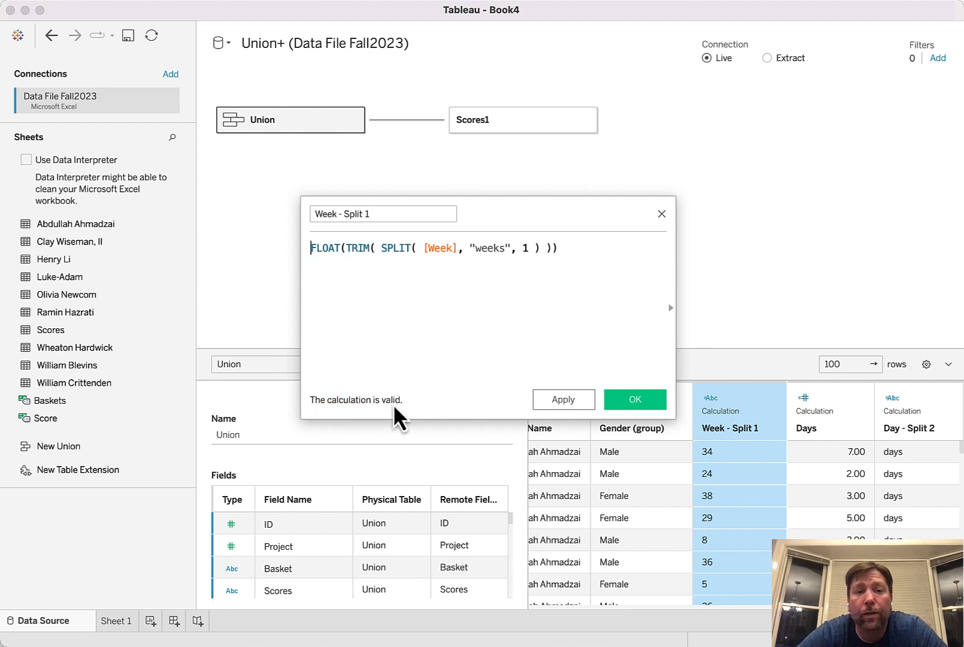
Rename the Week - Split 1 calculation as Weeks and save it
click(376, 216)
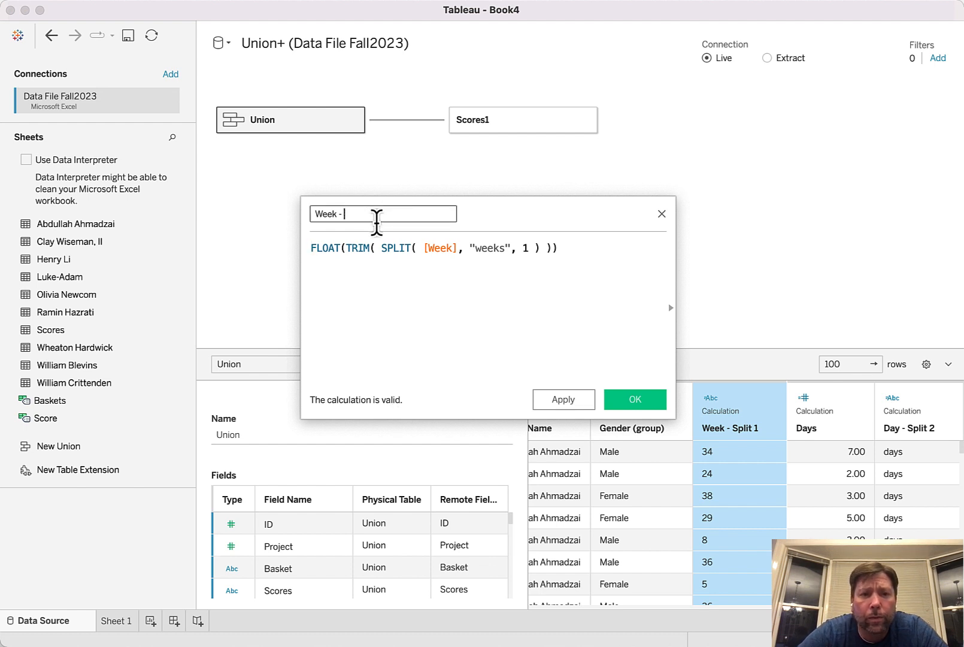
click(572, 404)
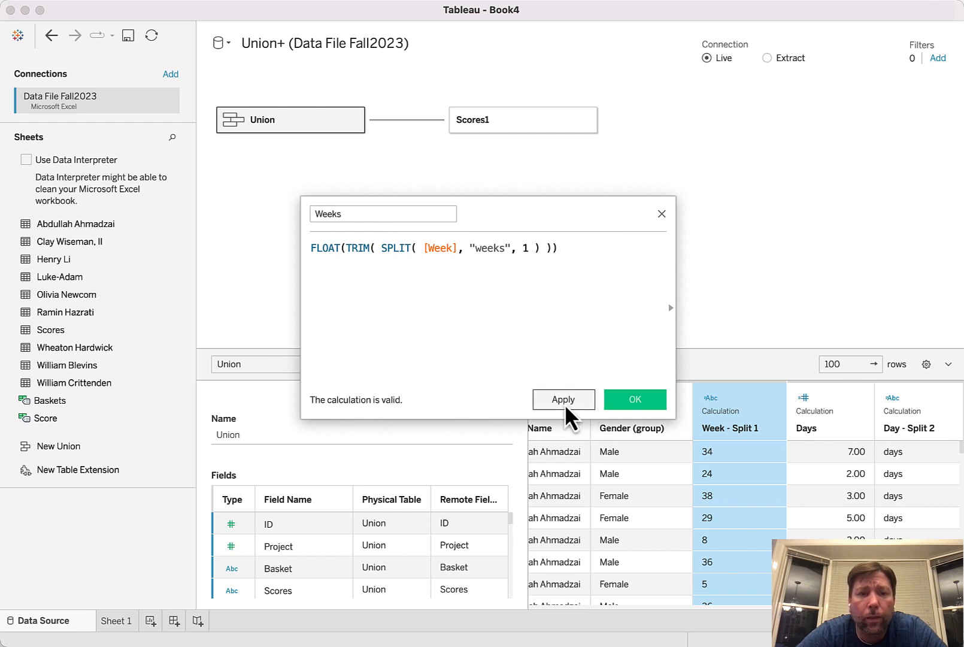
click(638, 402)
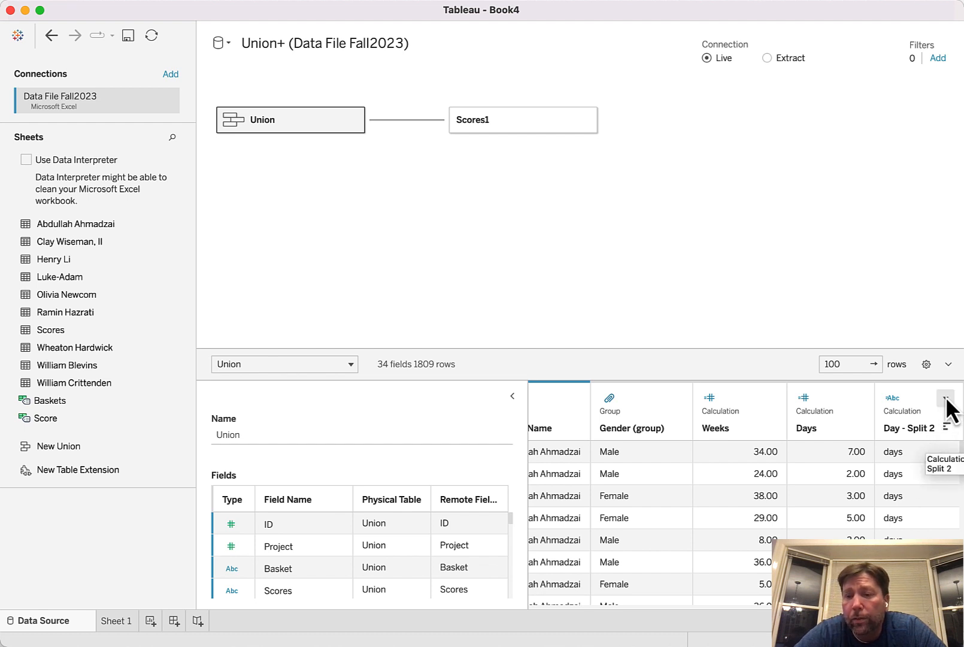
Delete the leftover Day - Split 2 field and check the remaining union columns
click(946, 398)
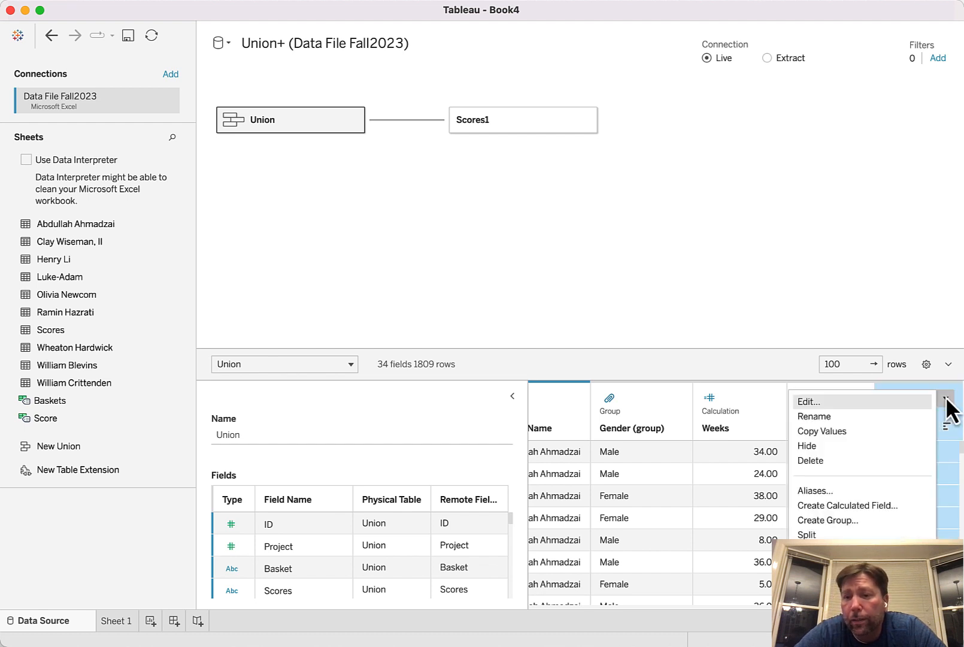
click(874, 463)
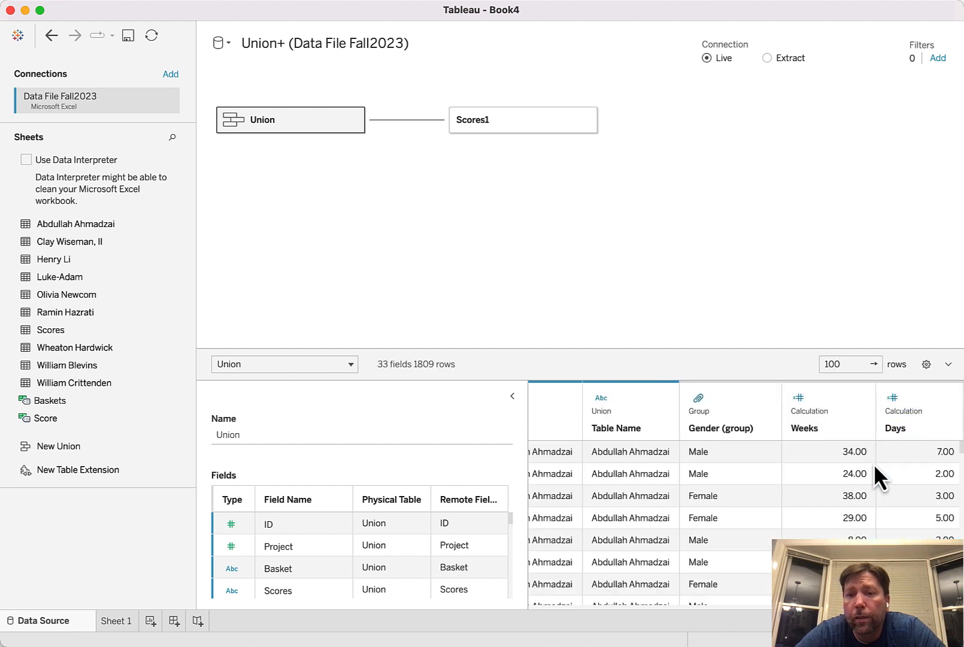
scroll(873, 463, left, 20)
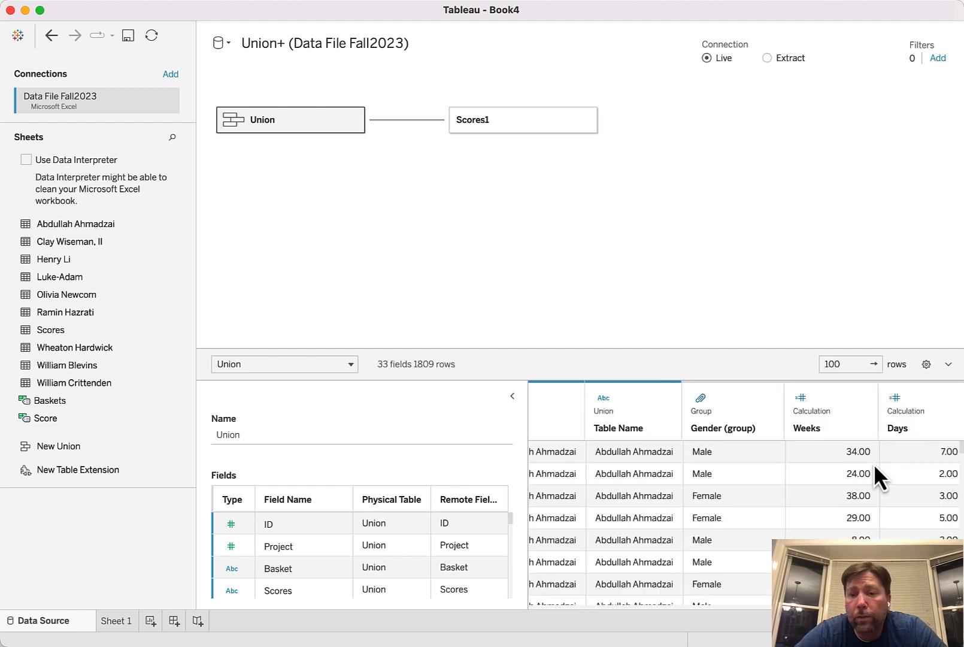
scroll(873, 463, left, 5)
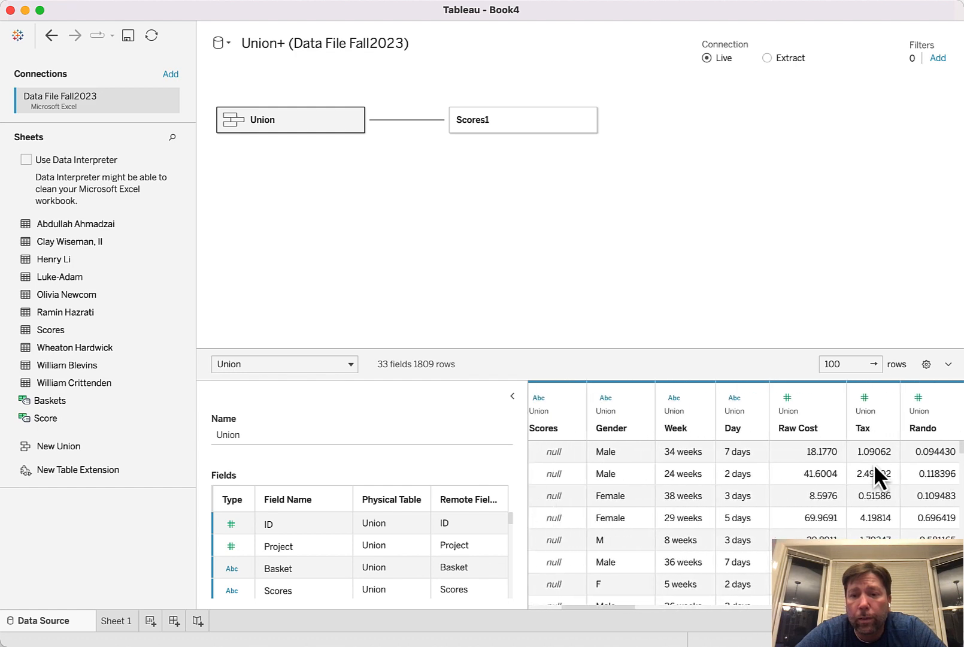
scroll(875, 468, right, 20)
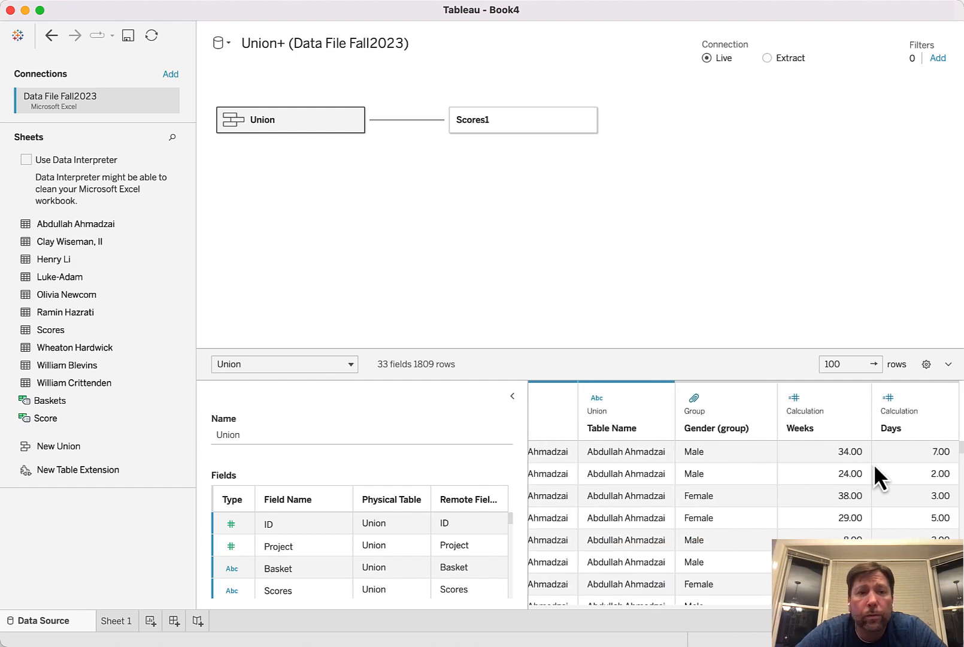
Check the lab instructions for the time variable, and start a calculated field from Weeks named Time of First Purchase(days)
key(super+Tab)
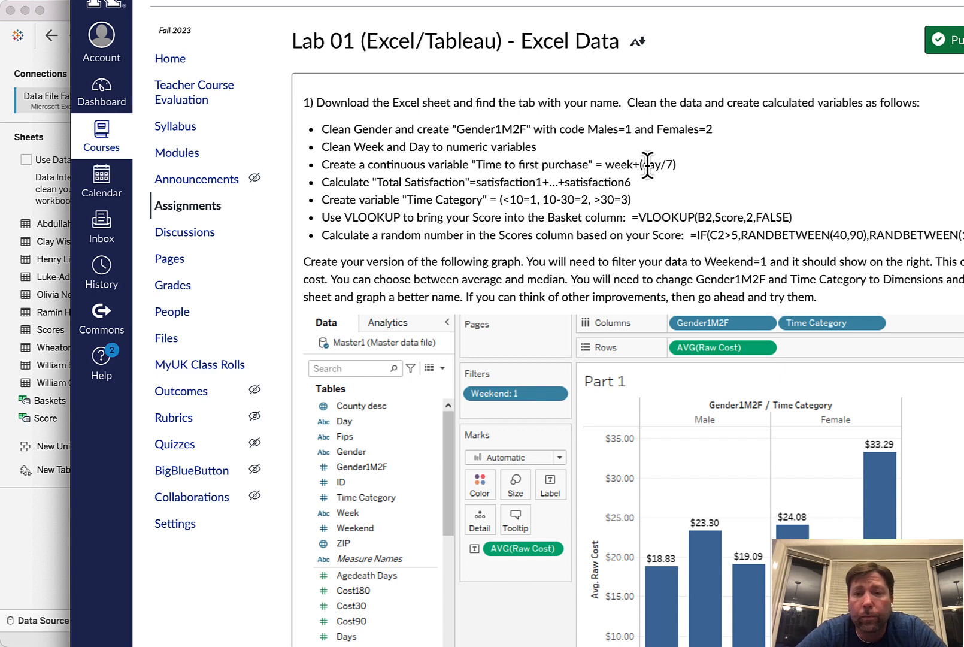
key(super+Tab)
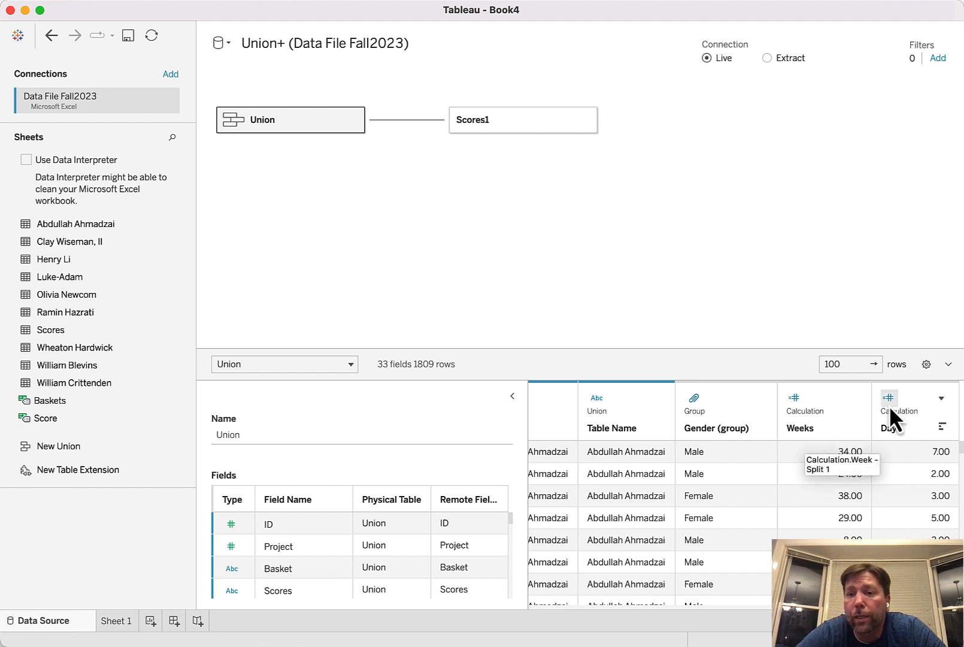
click(853, 399)
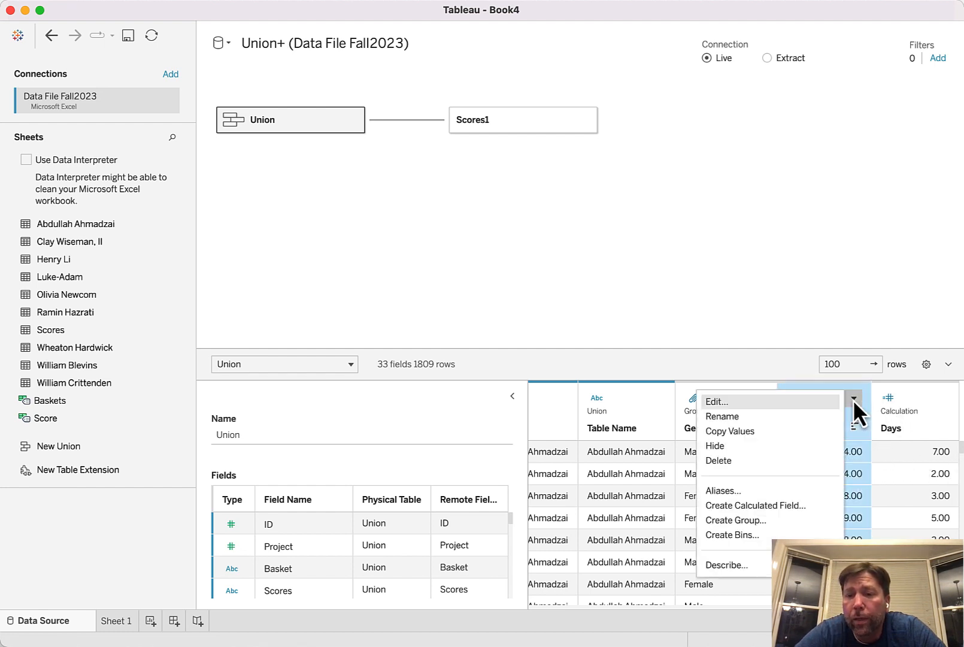
click(790, 506)
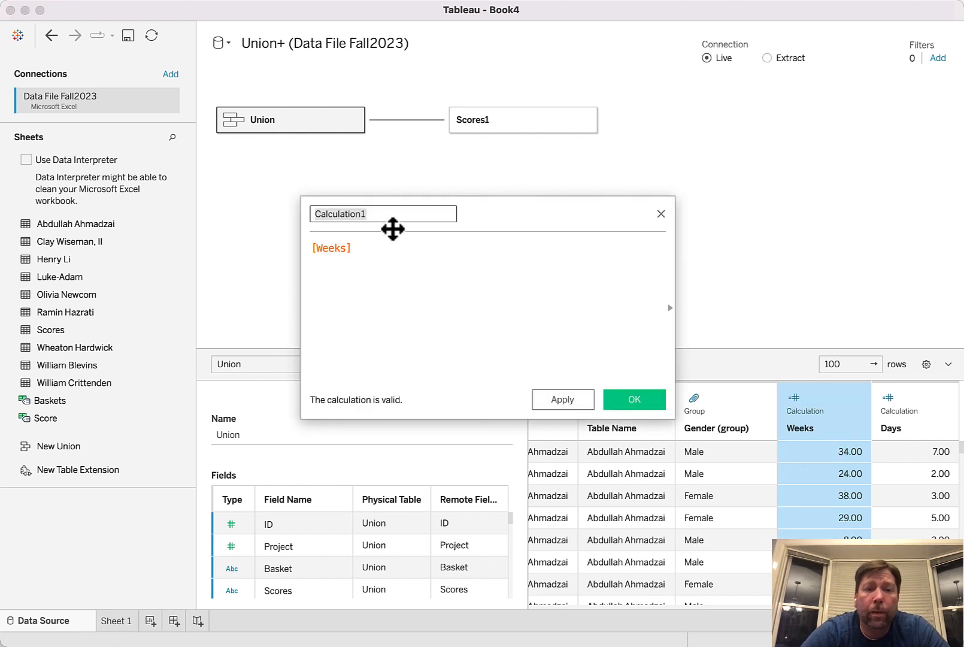
text(Ti)
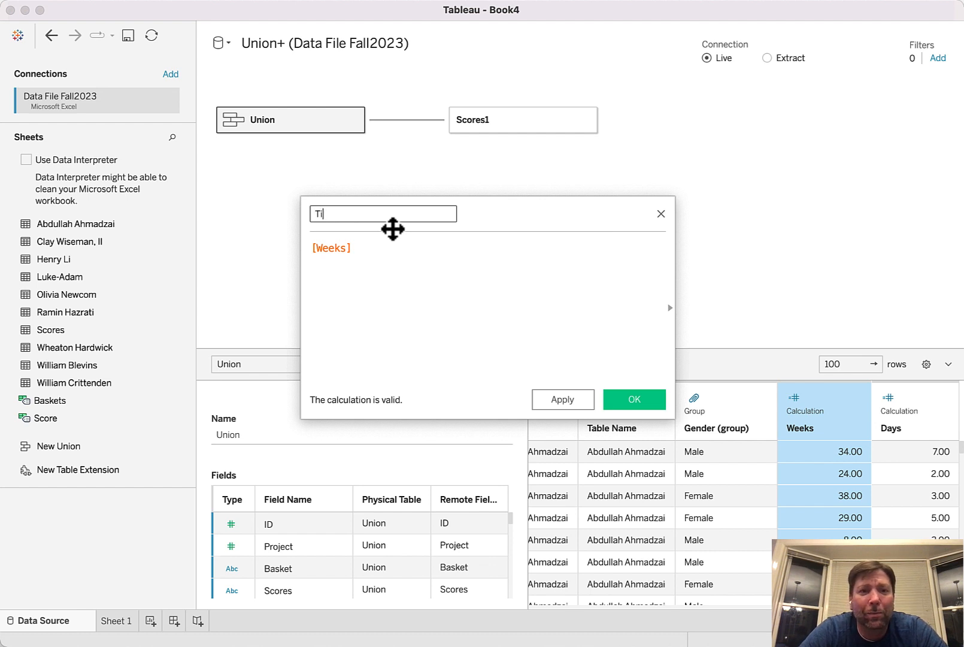
text(me of )
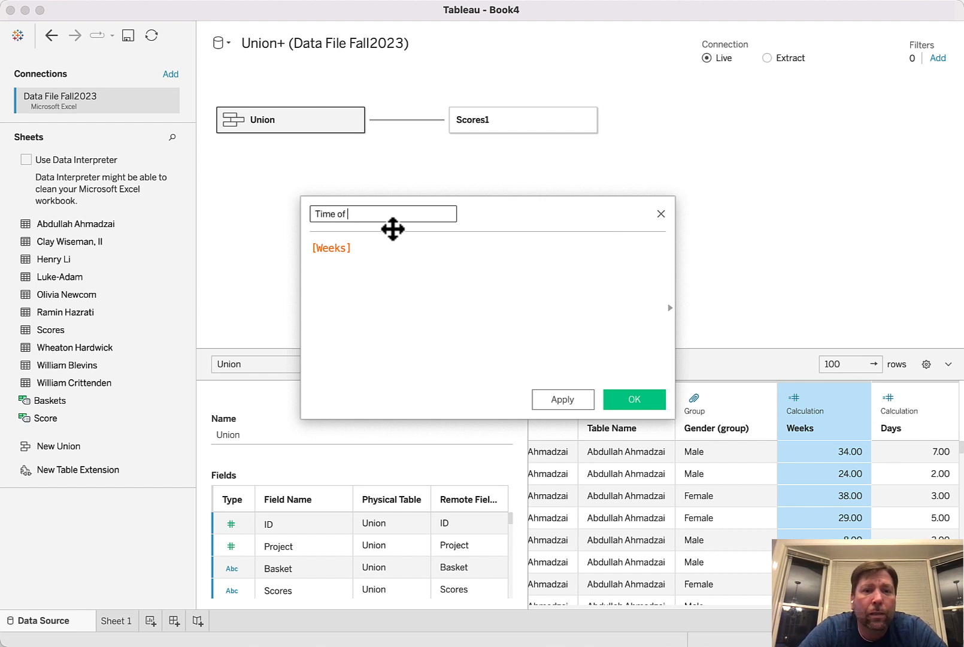
text(First Purch)
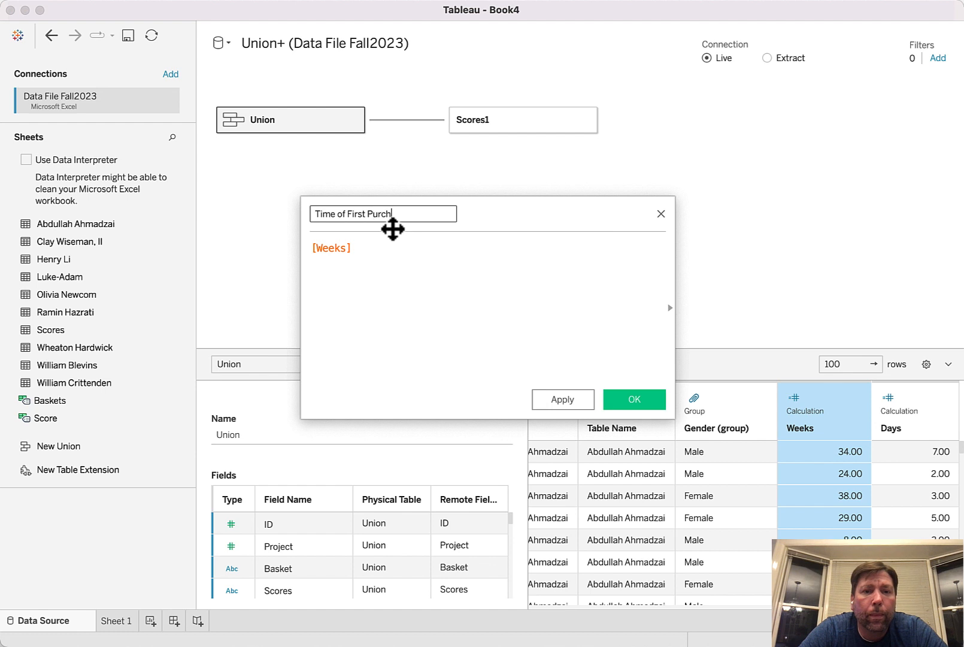
text(ase(days))
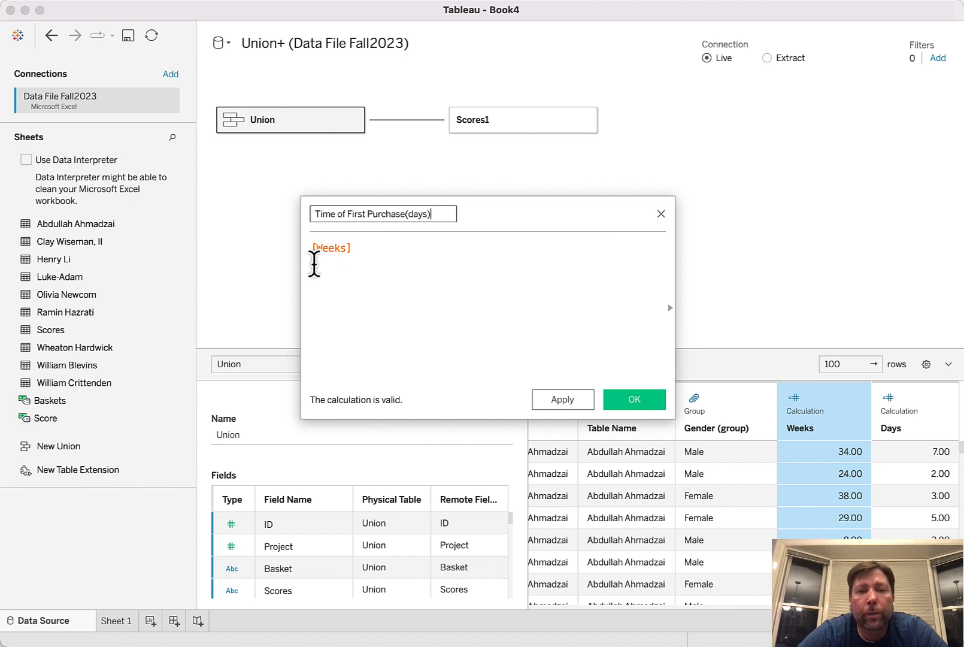
Complete the calculation as [Weeks]*7+[Days], save the field and check its values beside Weeks and Days
click(359, 255)
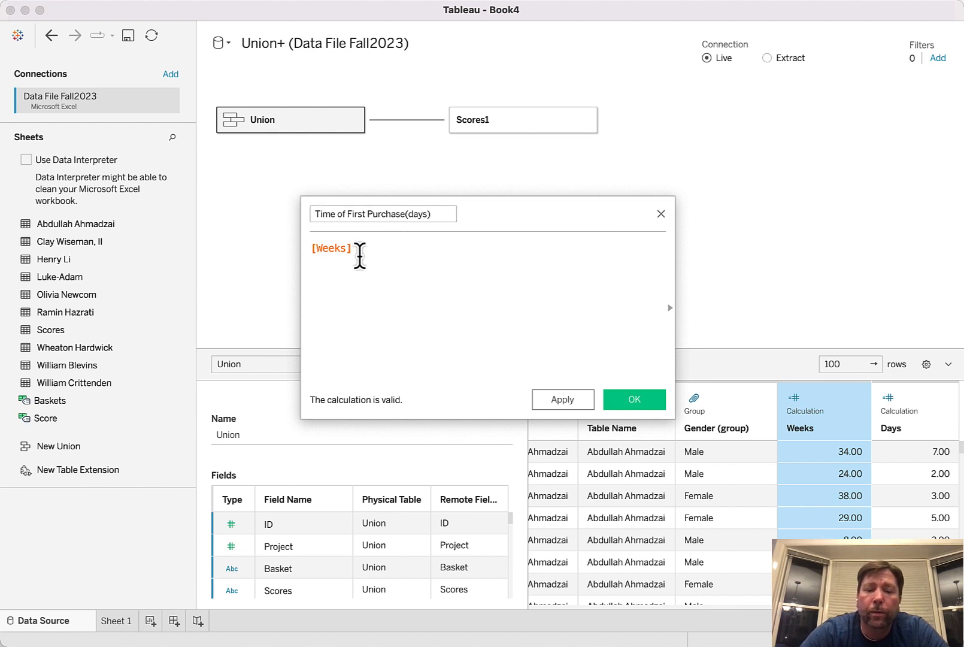
text(*)
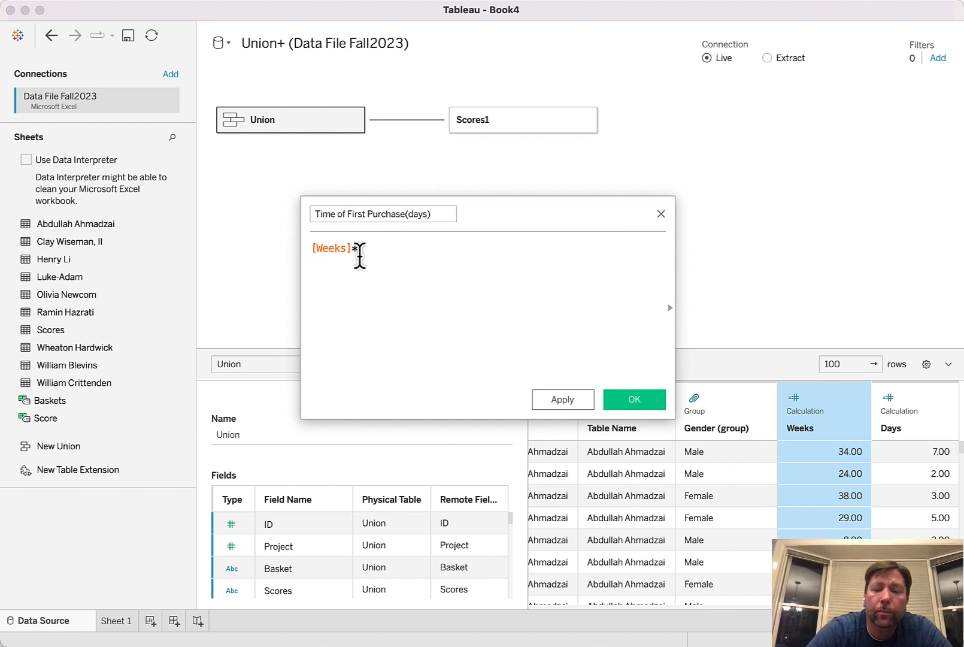
text(7+)
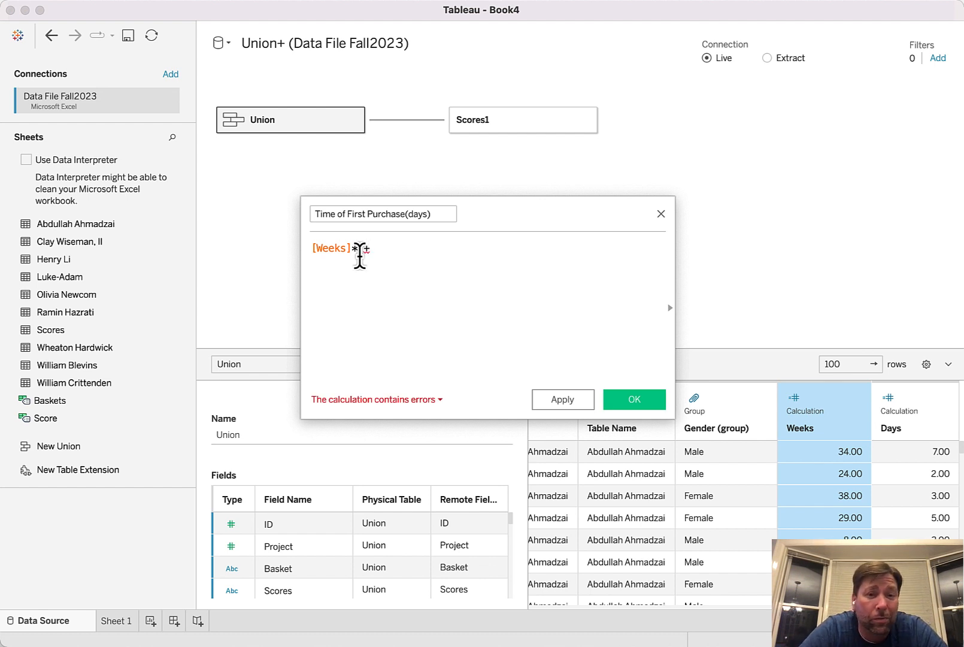
text(Day)
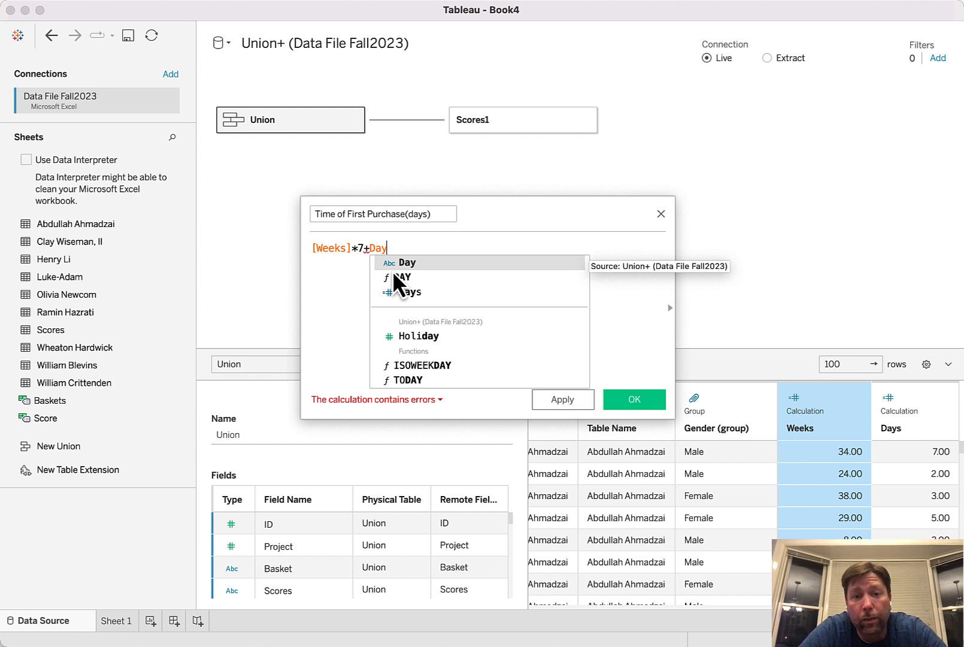
click(409, 293)
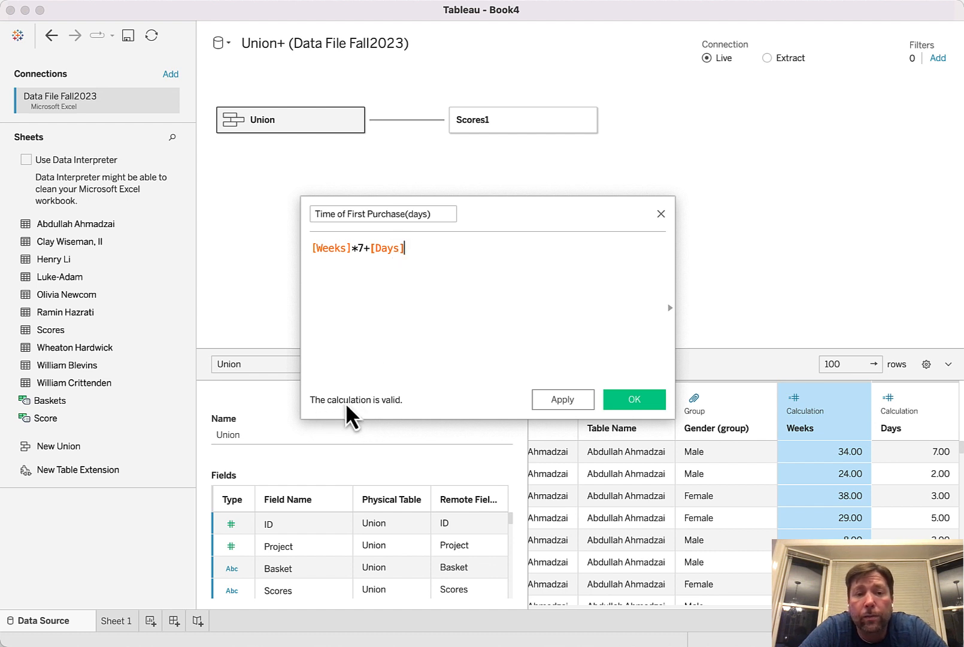
click(635, 397)
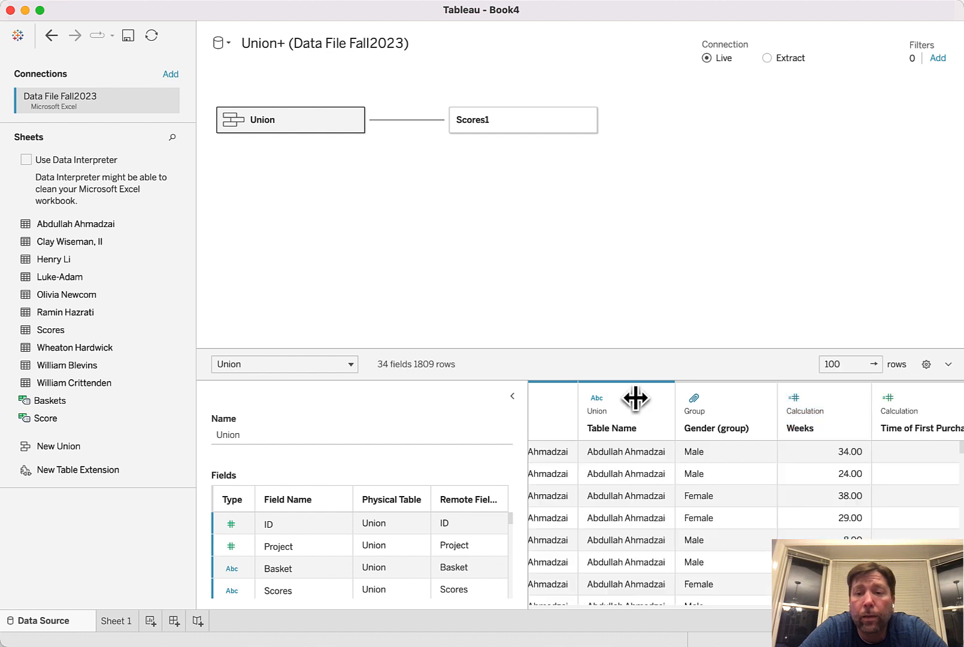
scroll(870, 461, right, 5)
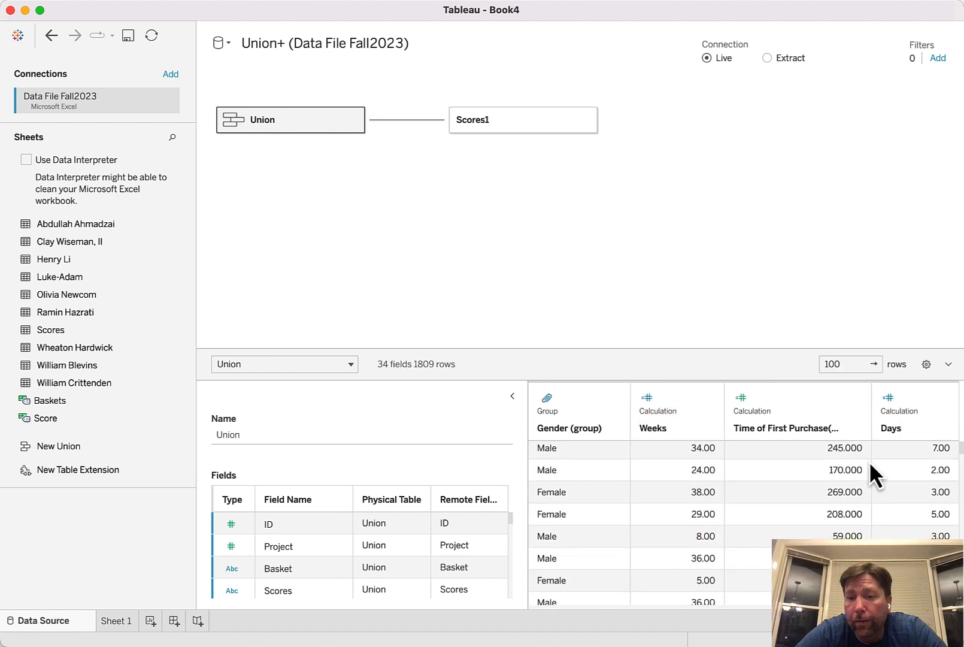
scroll(782, 491, up, 1)
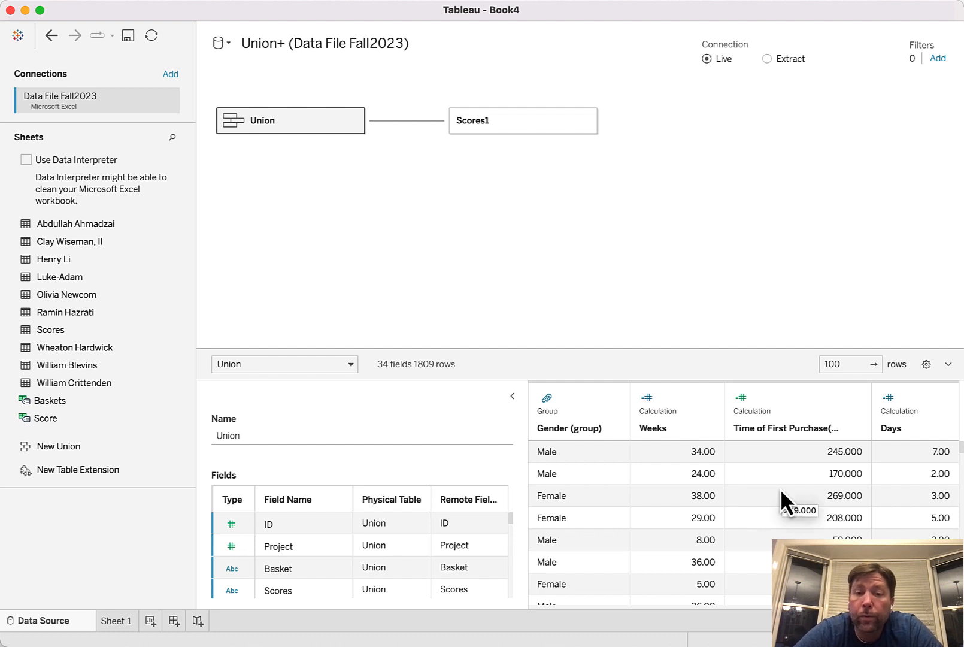
Change the data type of the Holiday, Weekend and Sale fields to String
scroll(782, 492, left, 5)
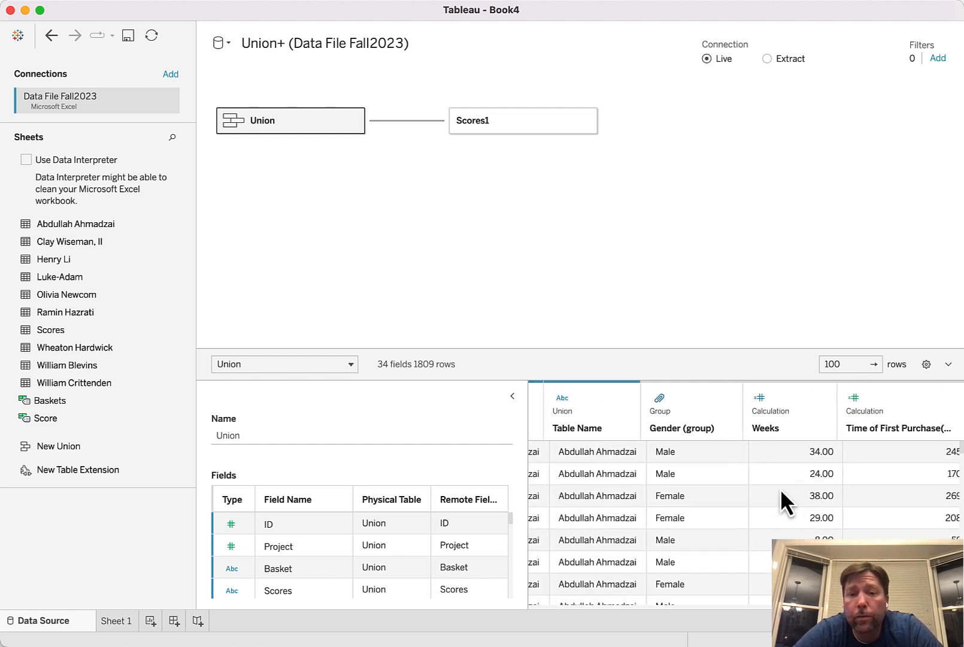
scroll(781, 493, left, 10)
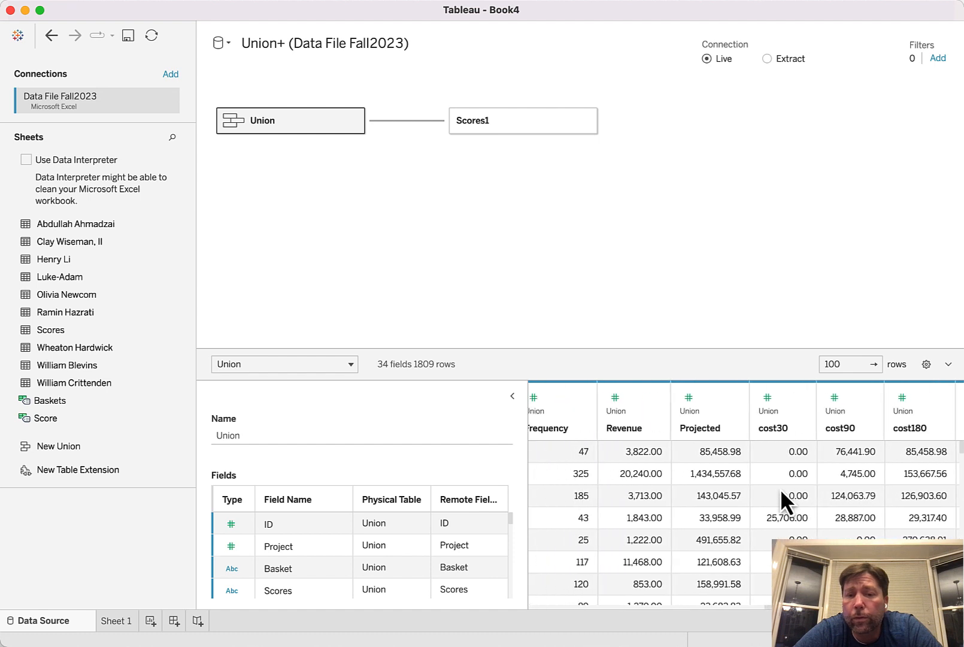
scroll(780, 490, left, 5)
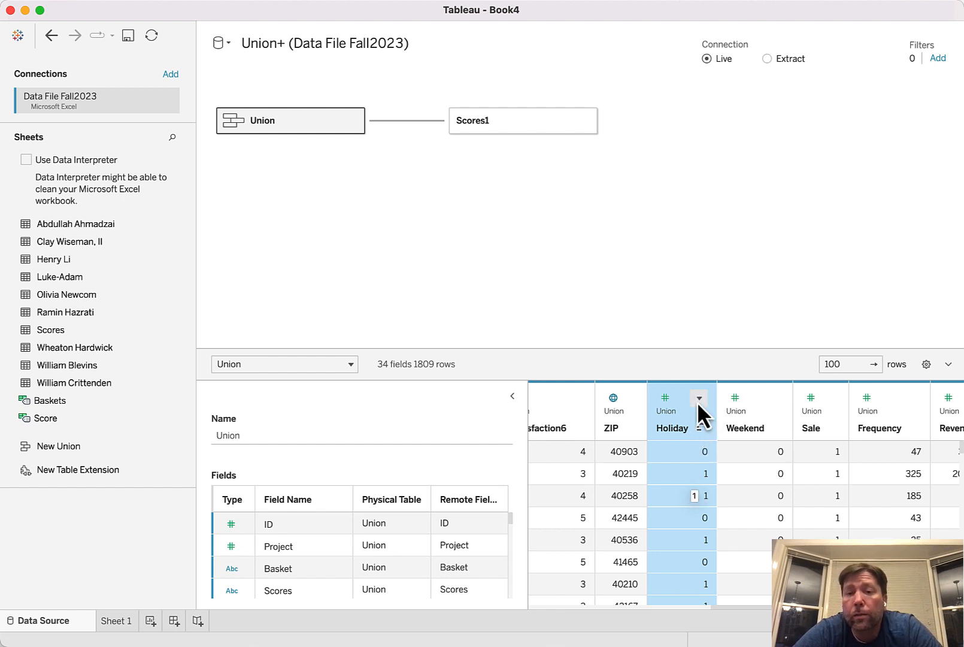
click(666, 400)
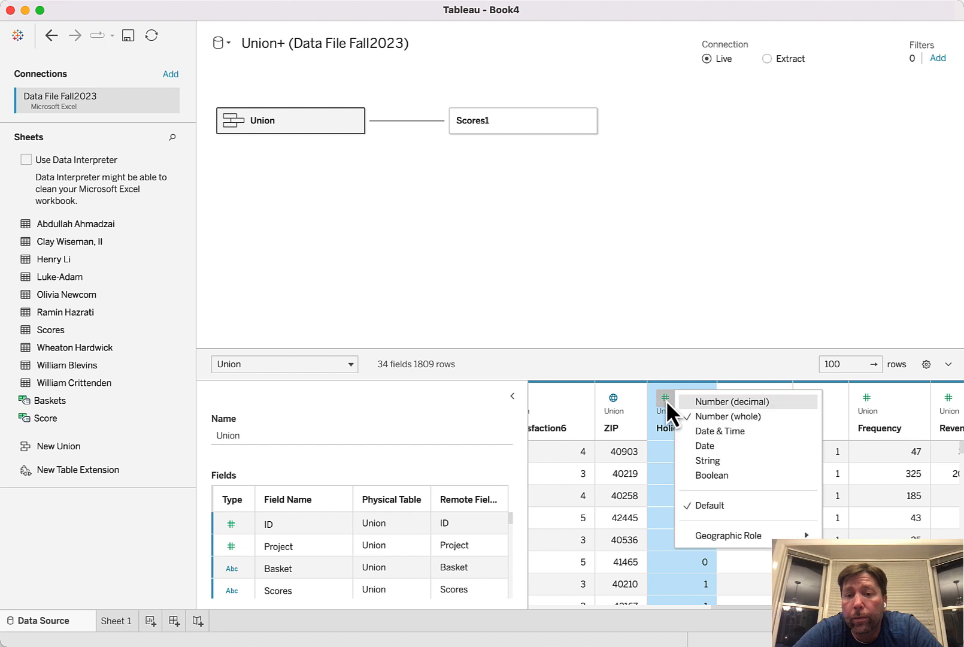
click(700, 465)
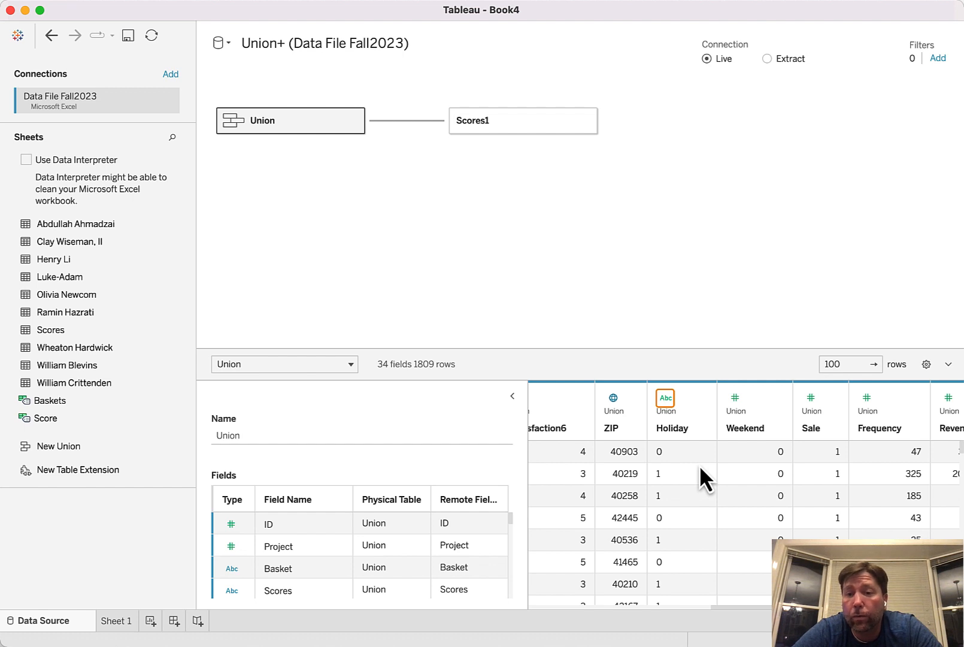
click(734, 399)
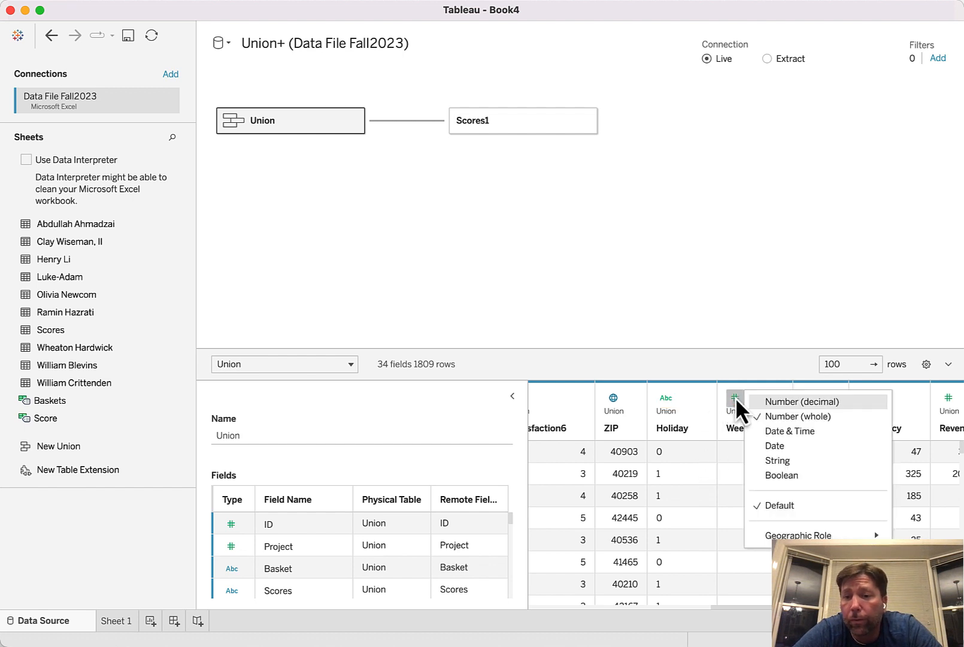
click(770, 458)
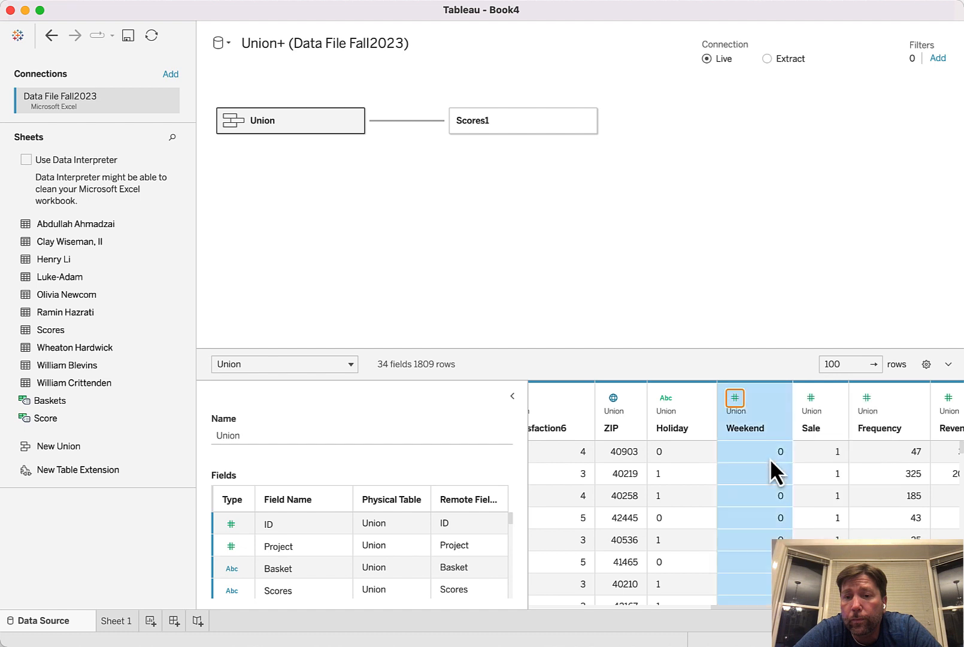
click(811, 399)
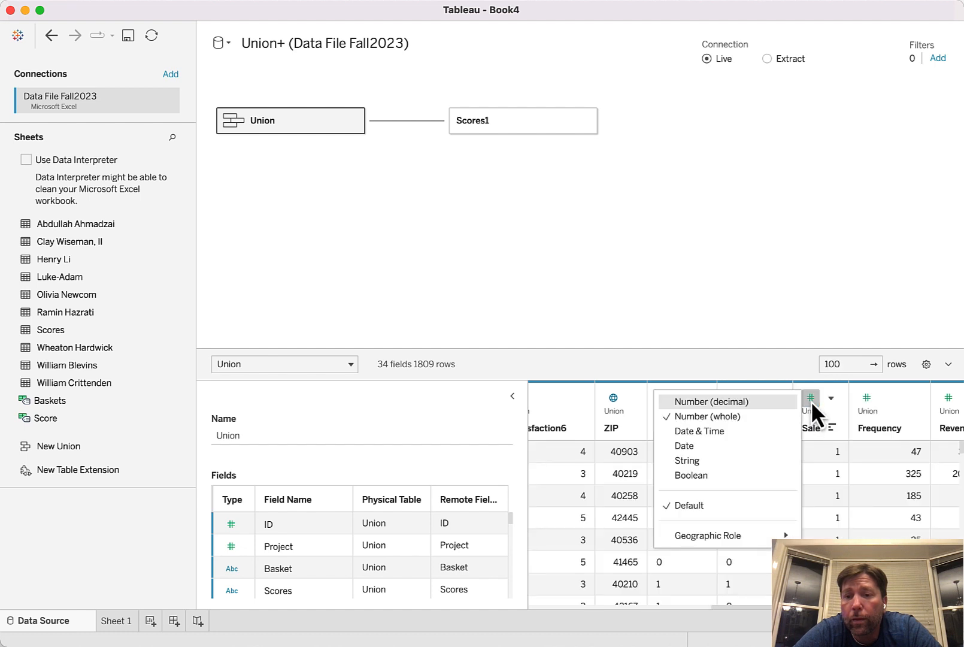
click(756, 465)
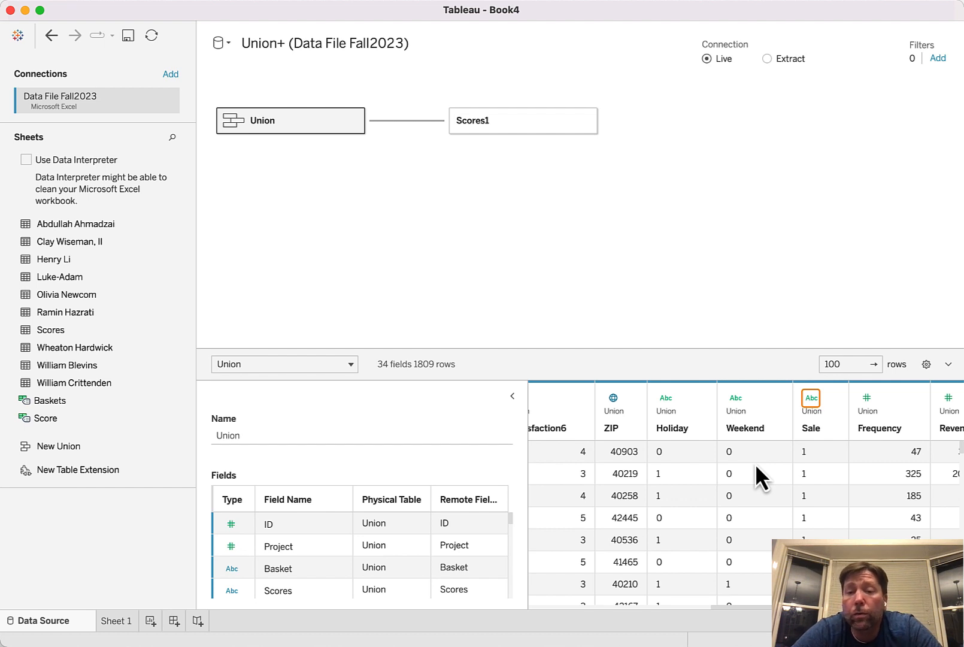
Edit the Holiday field's aliases so that 0 reads No and 1 reads Yes
mouse_move(703, 400)
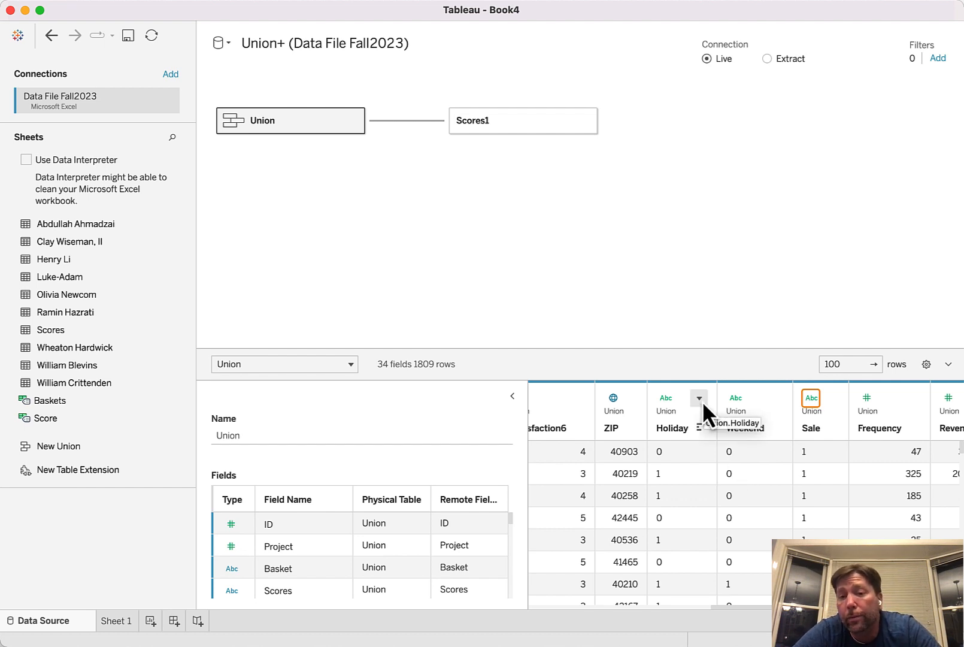
click(700, 399)
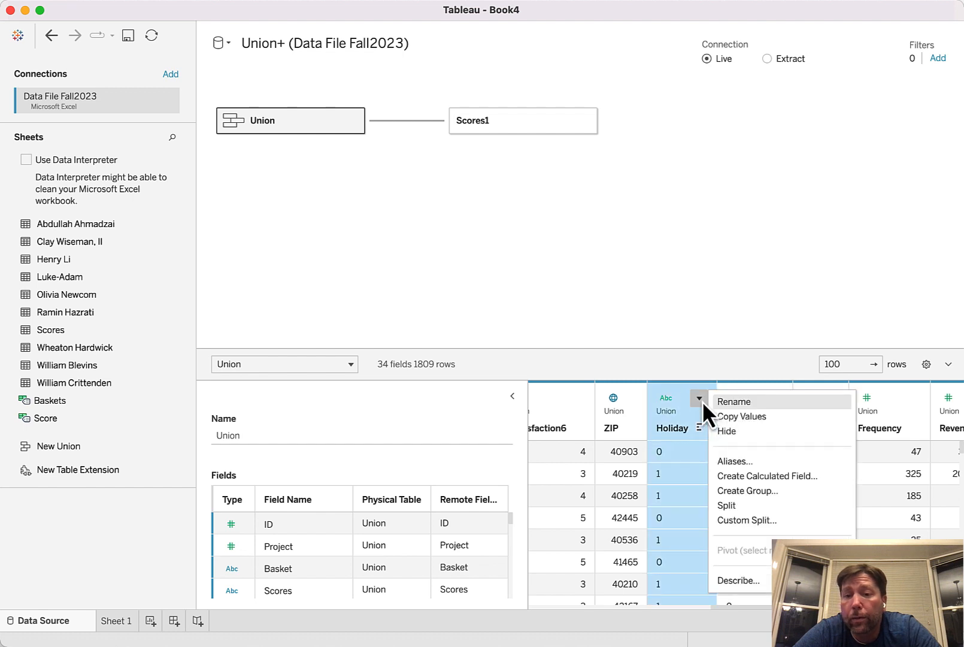
click(727, 462)
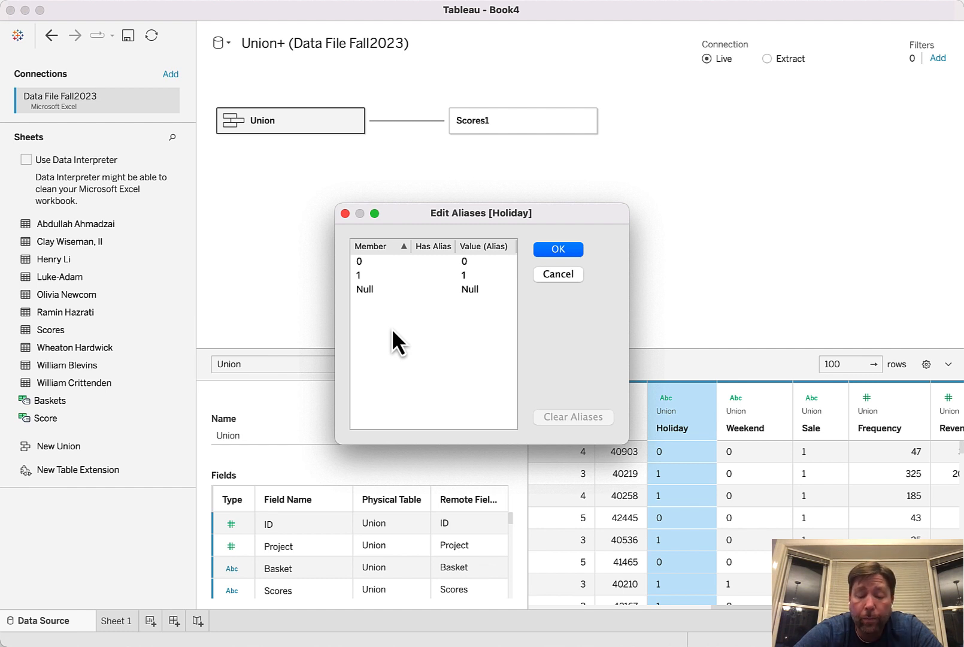
double_click(465, 262)
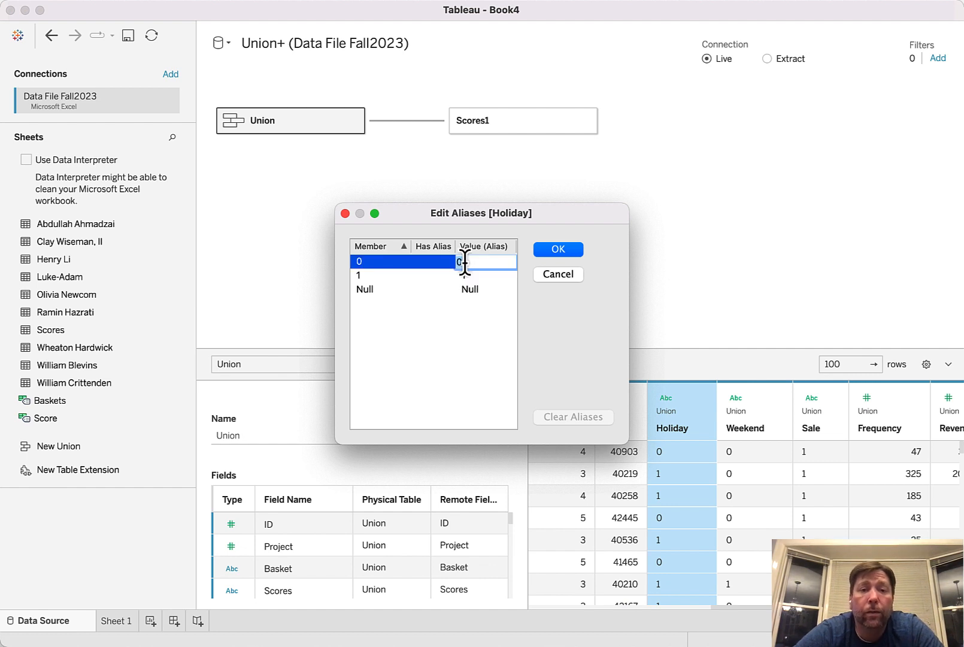
text(N)
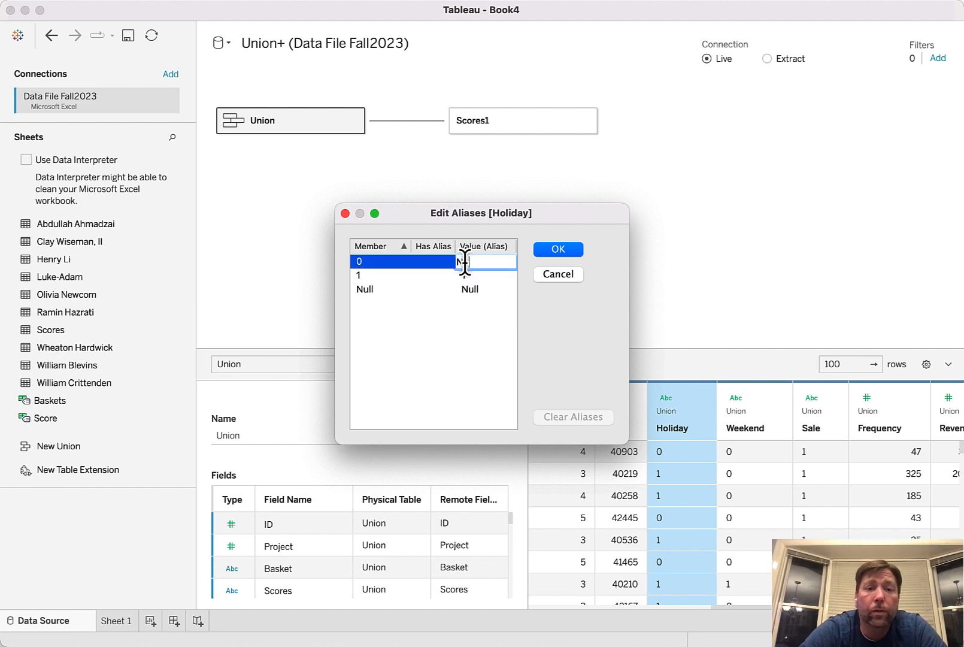
text(o)
double_click(466, 275)
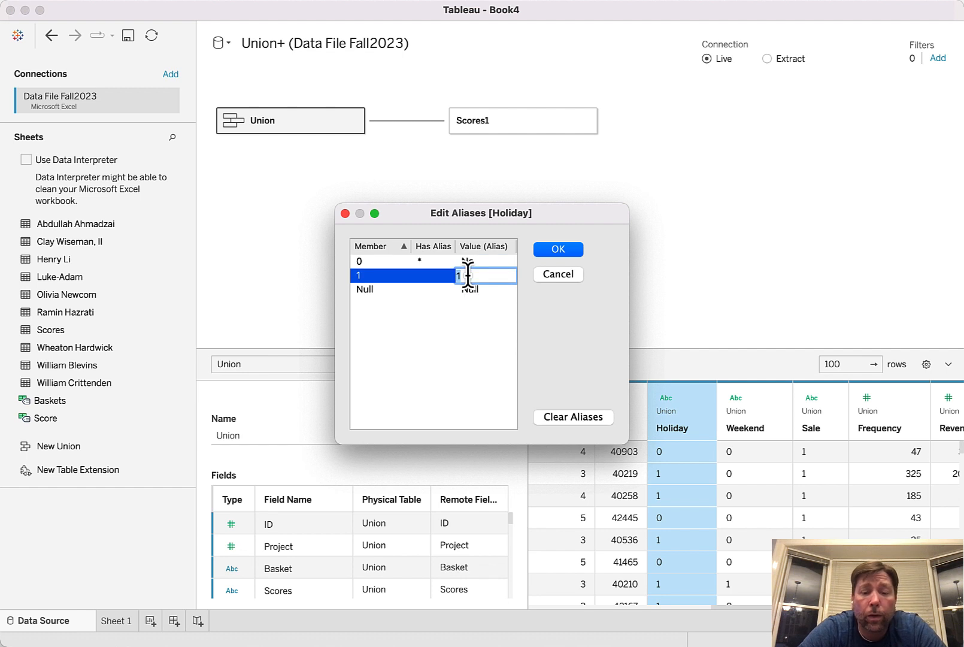
text(Yes)
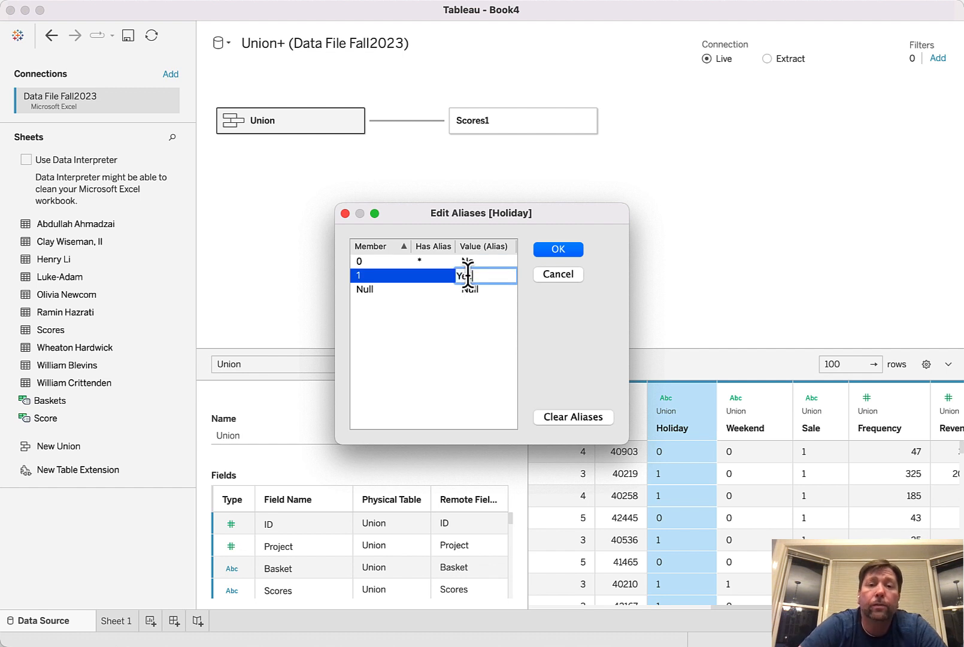
click(564, 251)
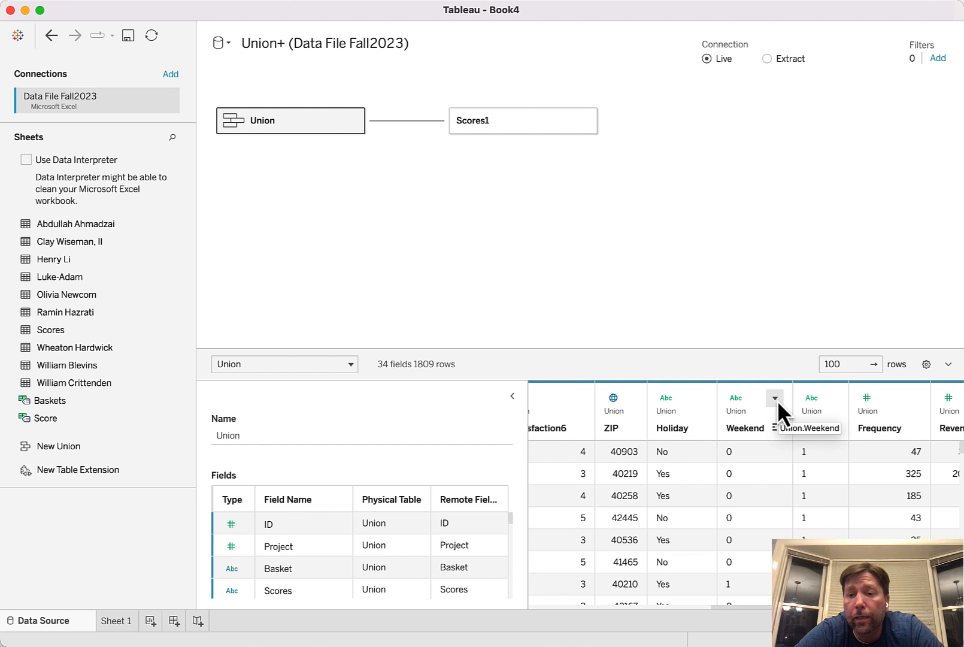
Open the aliases of the Weekend field for editing
click(776, 399)
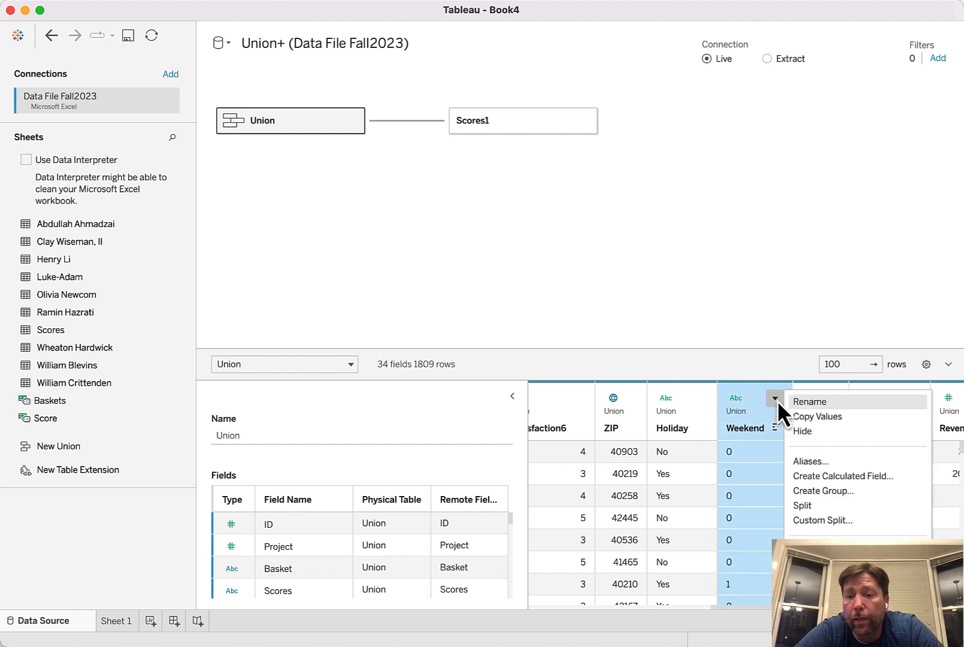
click(807, 463)
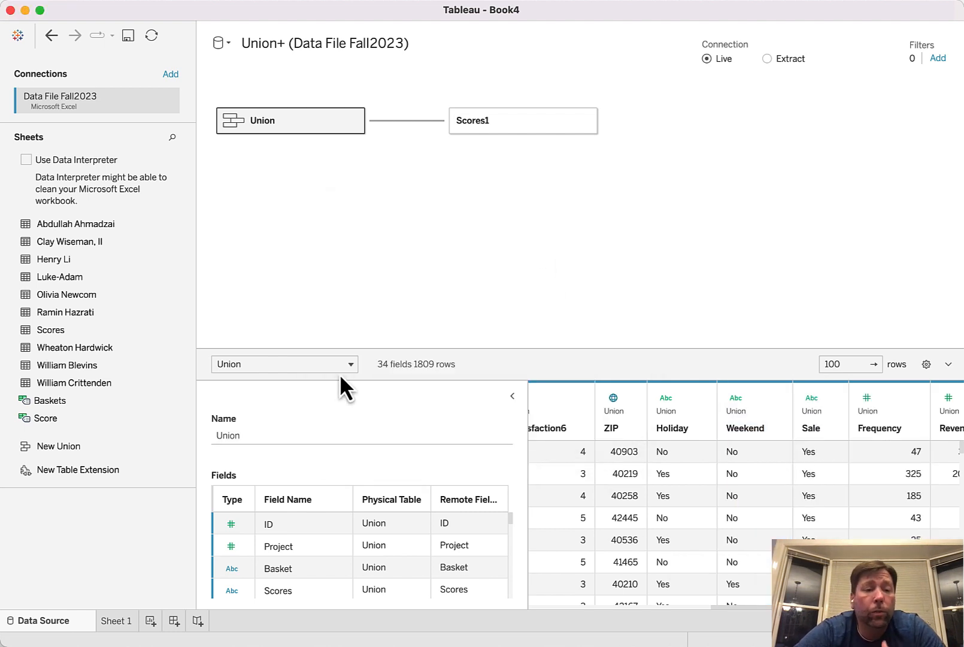
On Sheet 1, build a text table with Table Name on rows and the Baskets measure from Scores1 as its values
click(116, 621)
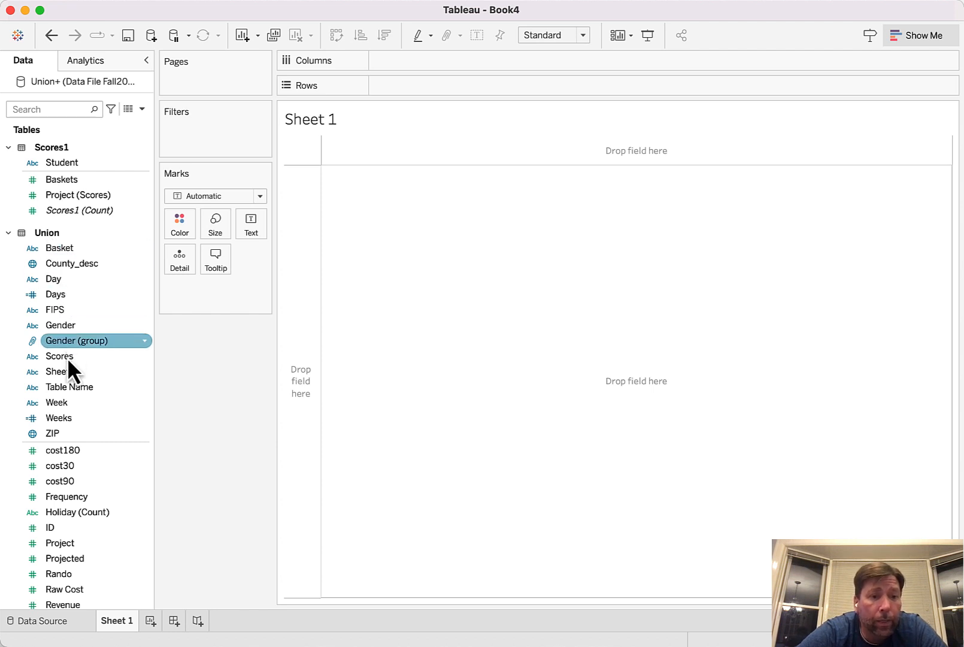
double_click(68, 388)
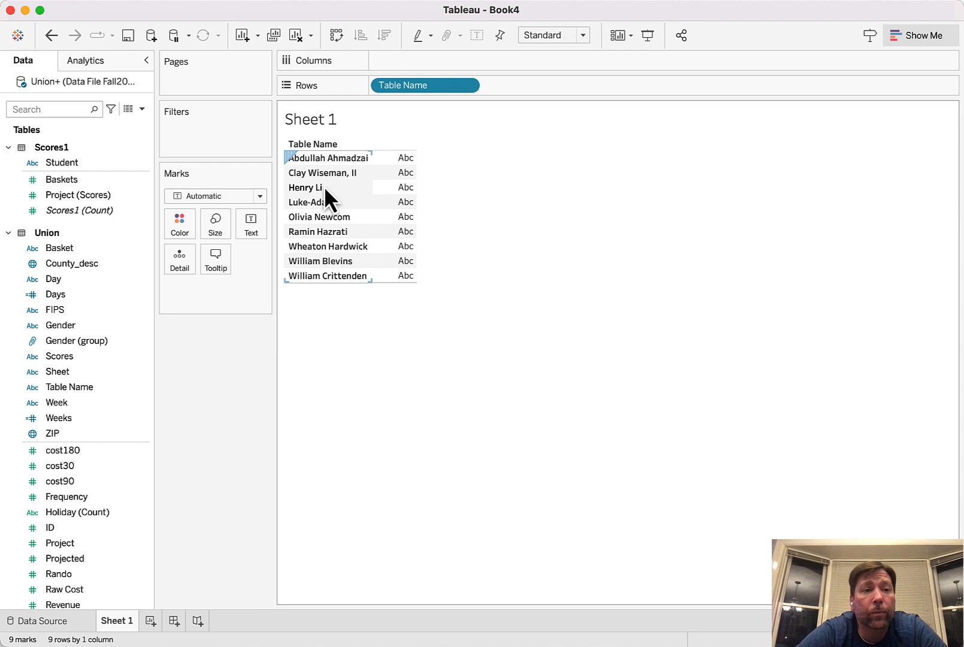
click(87, 246)
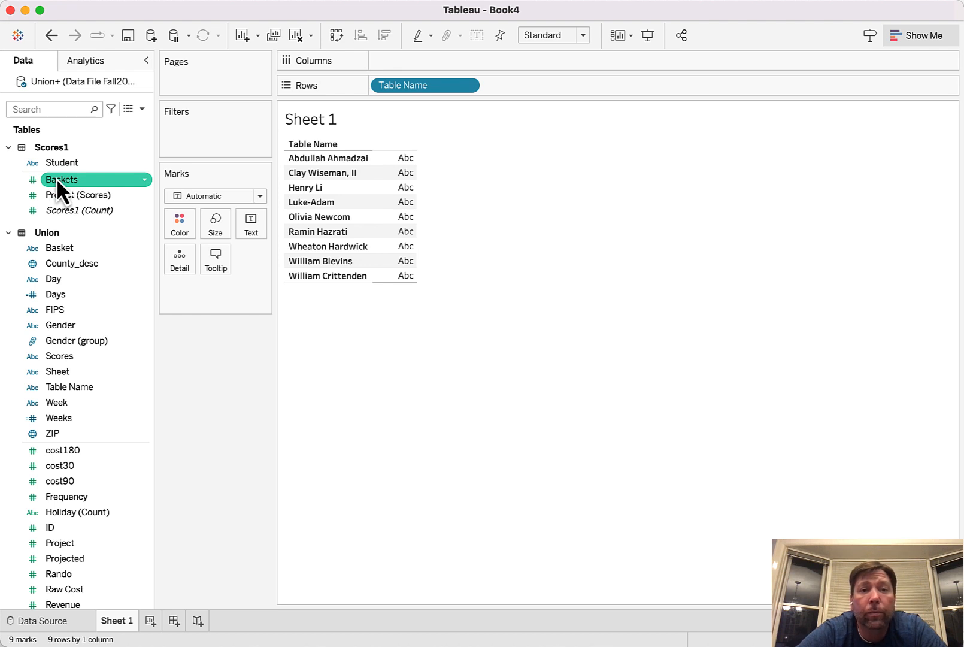
drag(56, 178, 399, 208)
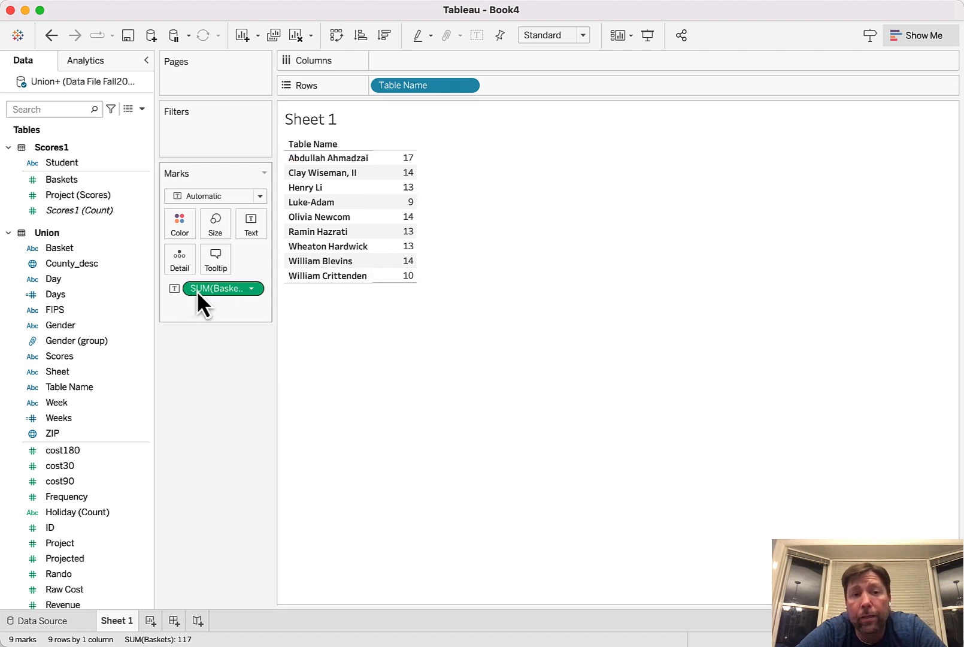
Change the aggregation of the Baskets measure in the table to Average
click(254, 292)
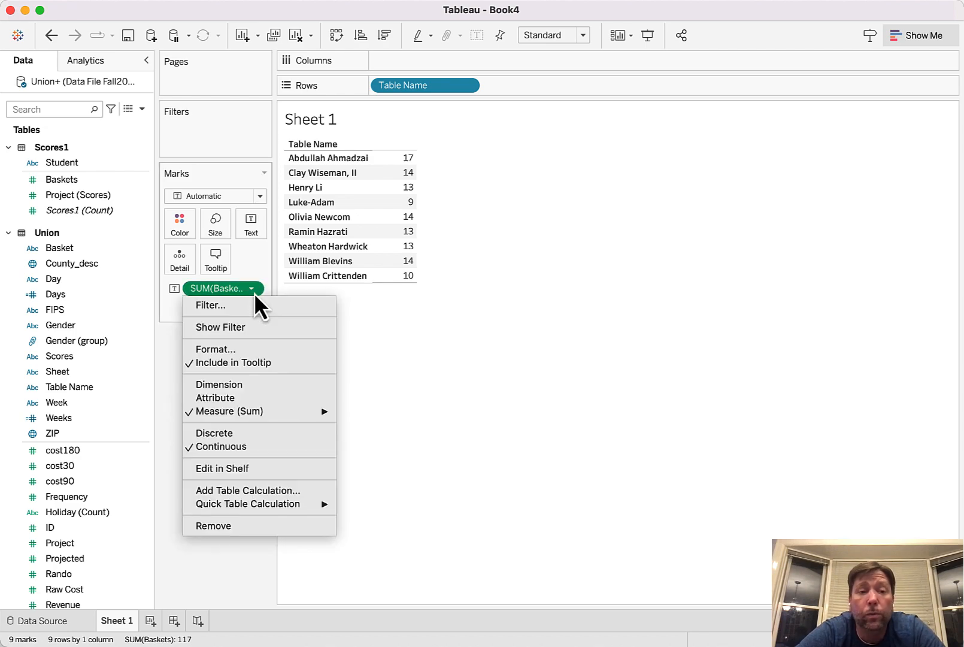
mouse_move(249, 413)
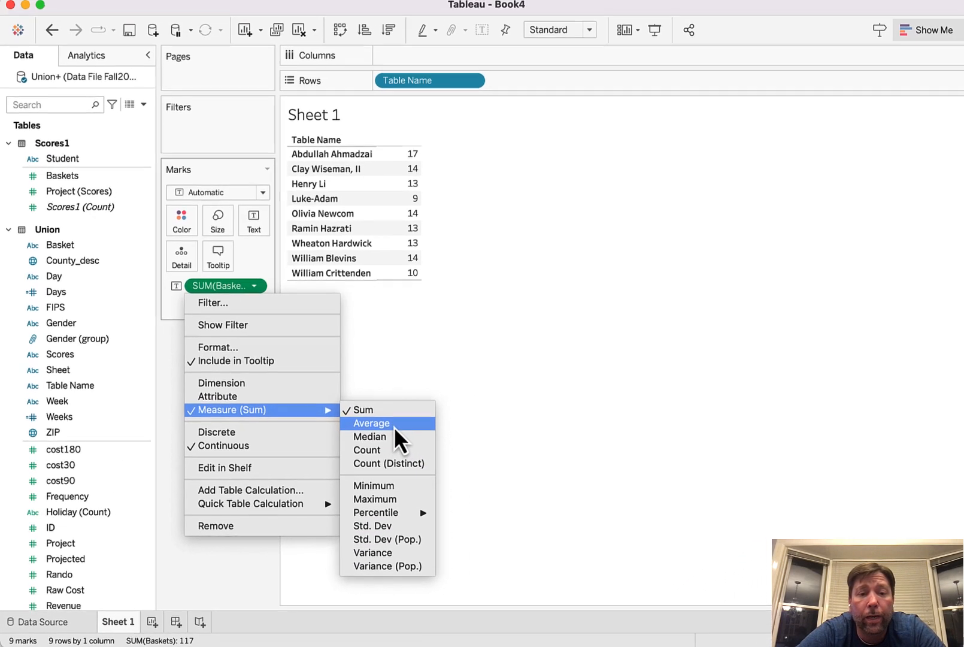
click(393, 425)
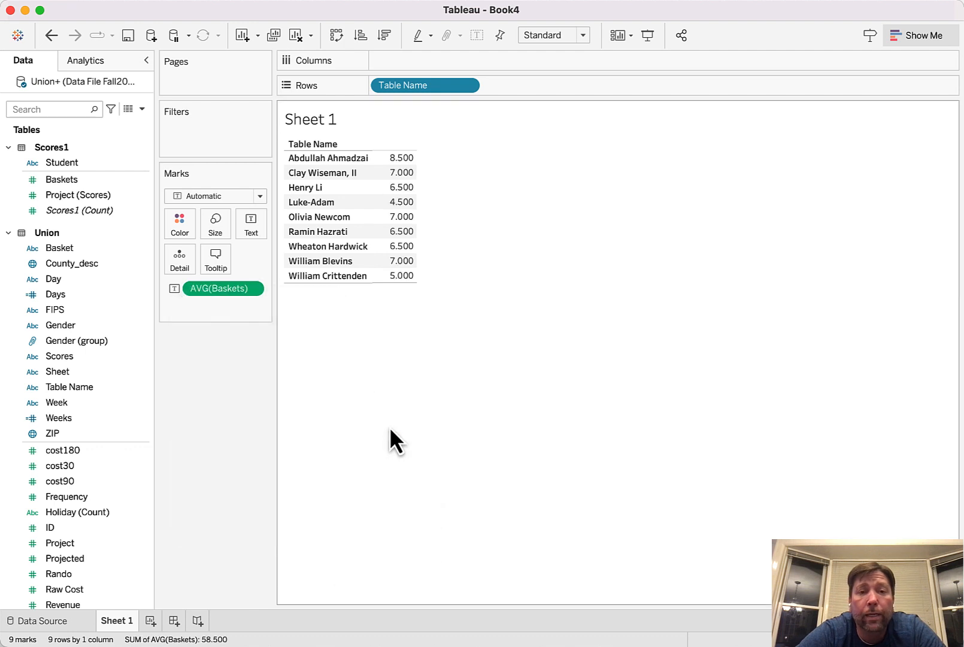